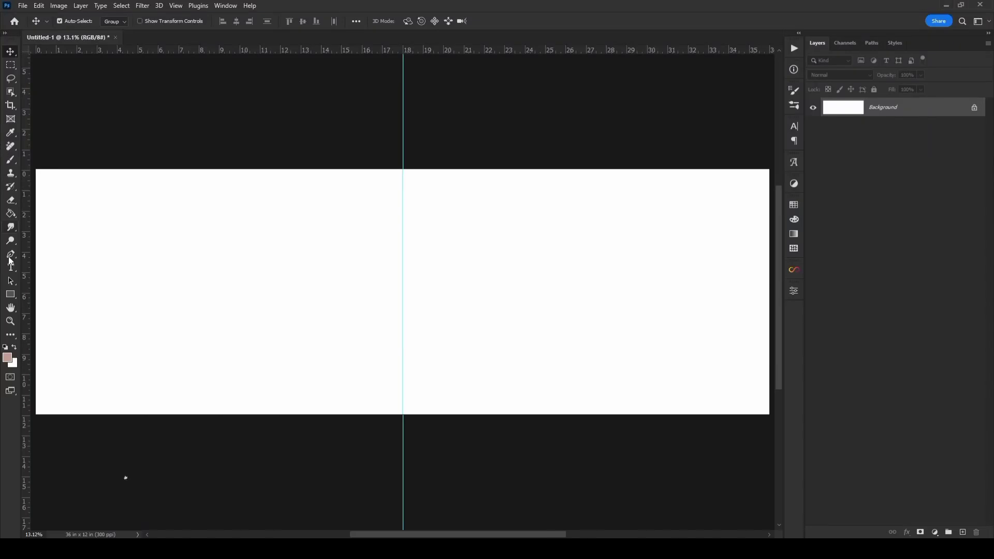
Draw a black-filled rectangle, about 18.9 × 12 in, over the spread's left half up to the fold
{"action": "key", "text": "u"}
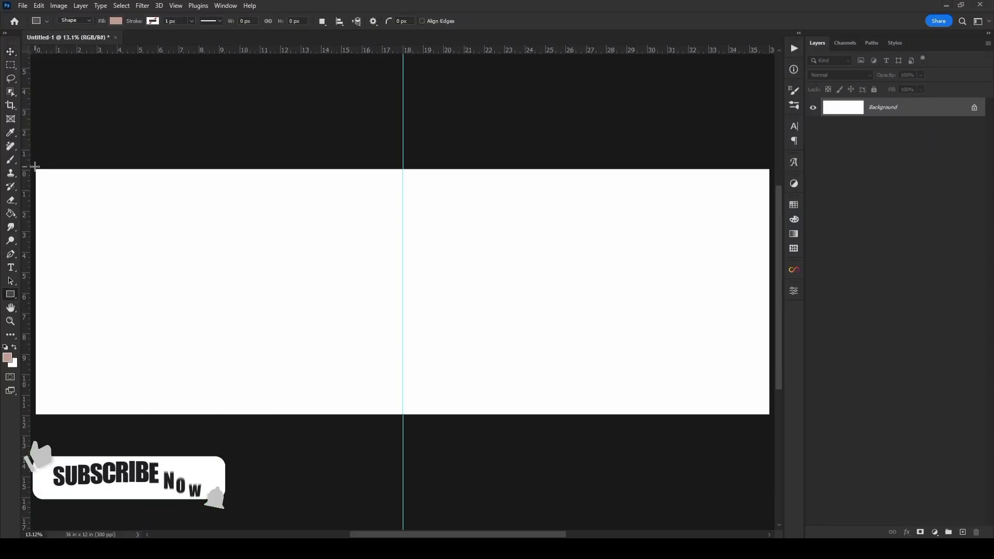
{"action": "mouse_move", "coordinate": [35, 169]}
{"action": "left_mouse_down"}
{"action": "mouse_move", "coordinate": [422, 390]}
{"action": "mouse_move", "coordinate": [421, 414]}
{"action": "left_mouse_up"}
{"action": "left_click", "coordinate": [661, 395]}
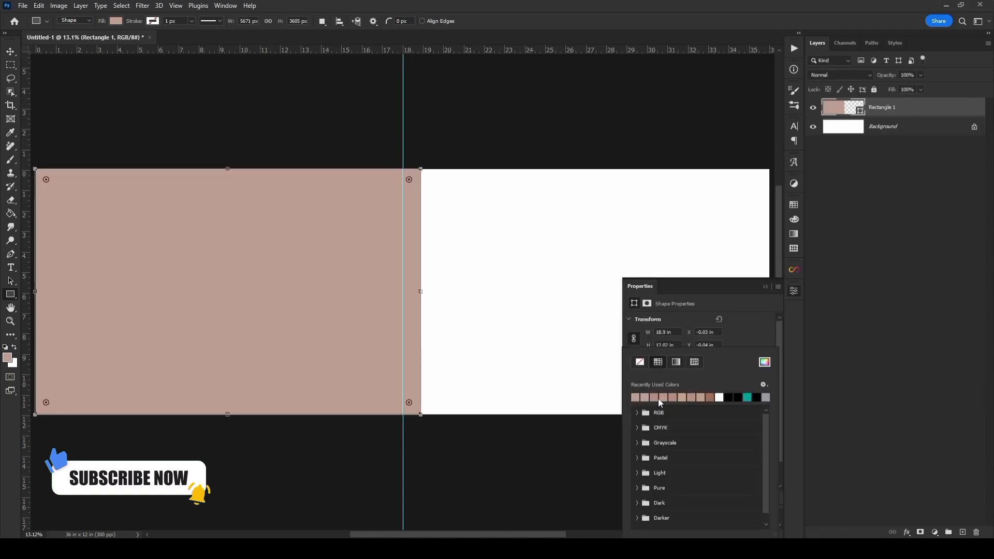
{"action": "left_click", "coordinate": [738, 397]}
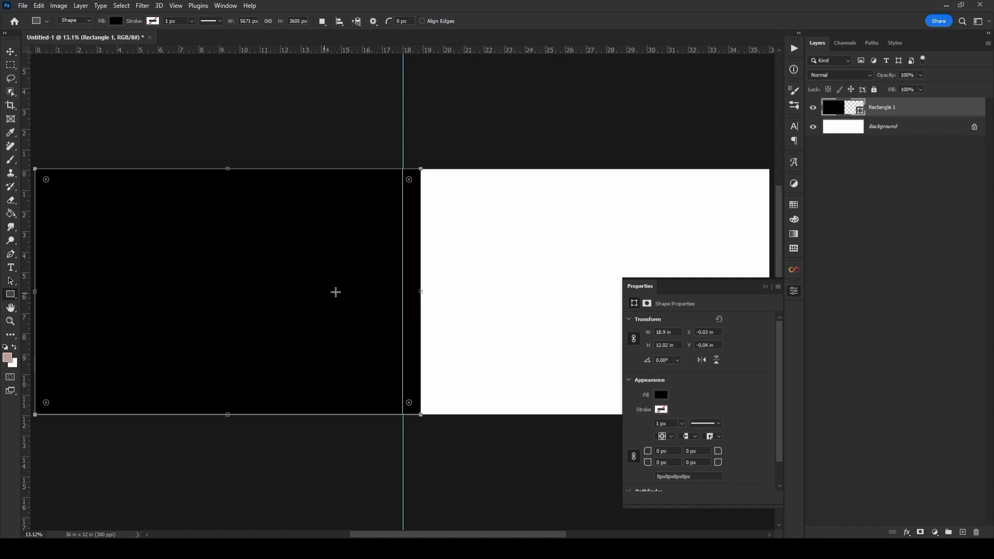
{"action": "left_click", "coordinate": [766, 286]}
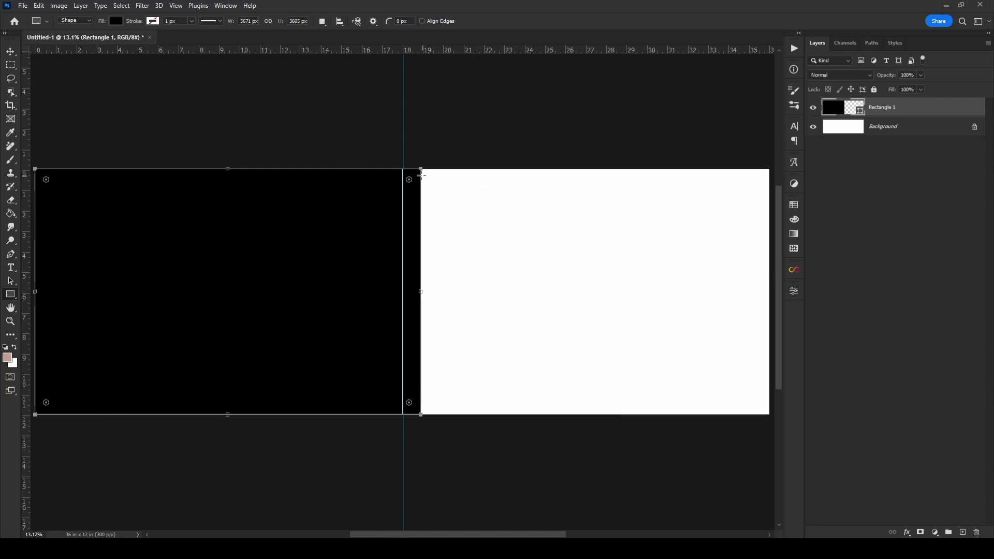
Draw a thin full-height bar just right of the fold, filled dark teal #104749
{"action": "left_click_drag", "start_coordinate": [466, 169], "coordinate": [489, 416]}
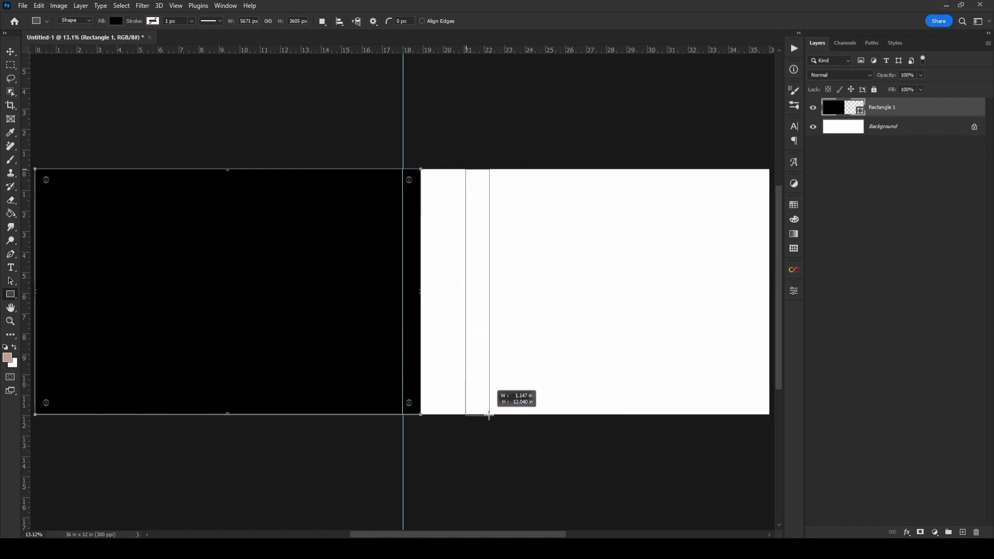
{"action": "left_click", "coordinate": [662, 393]}
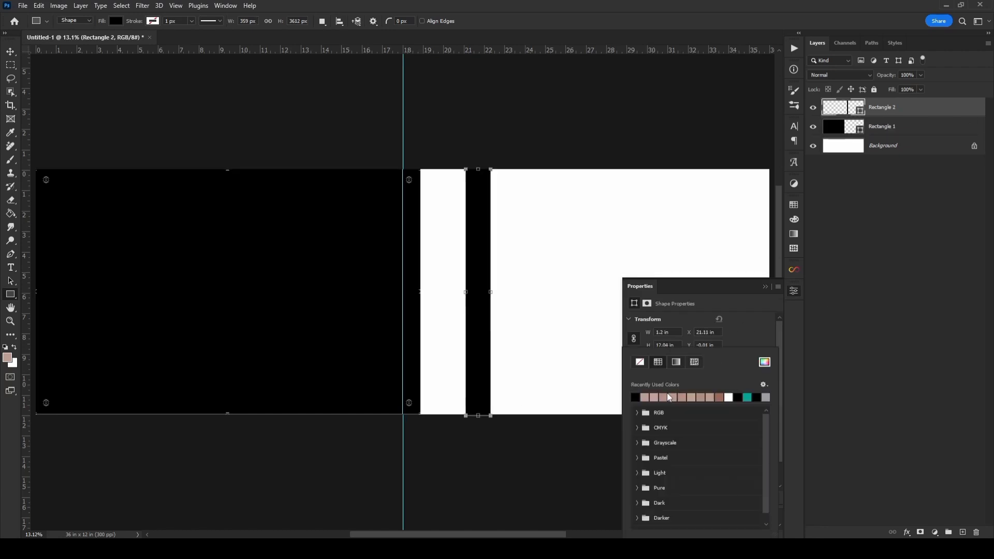
{"action": "left_click", "coordinate": [765, 362]}
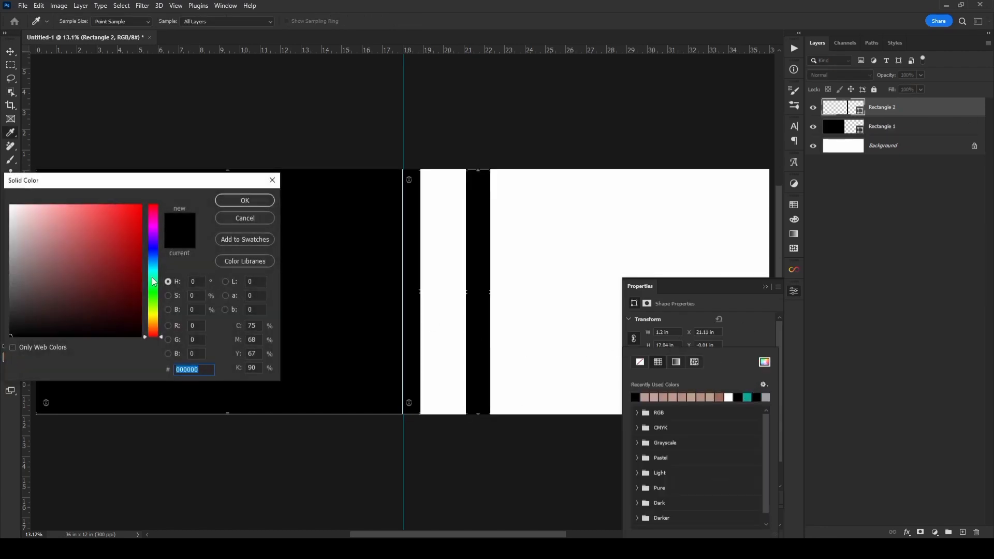
{"action": "left_click_drag", "start_coordinate": [153, 313], "coordinate": [153, 282]}
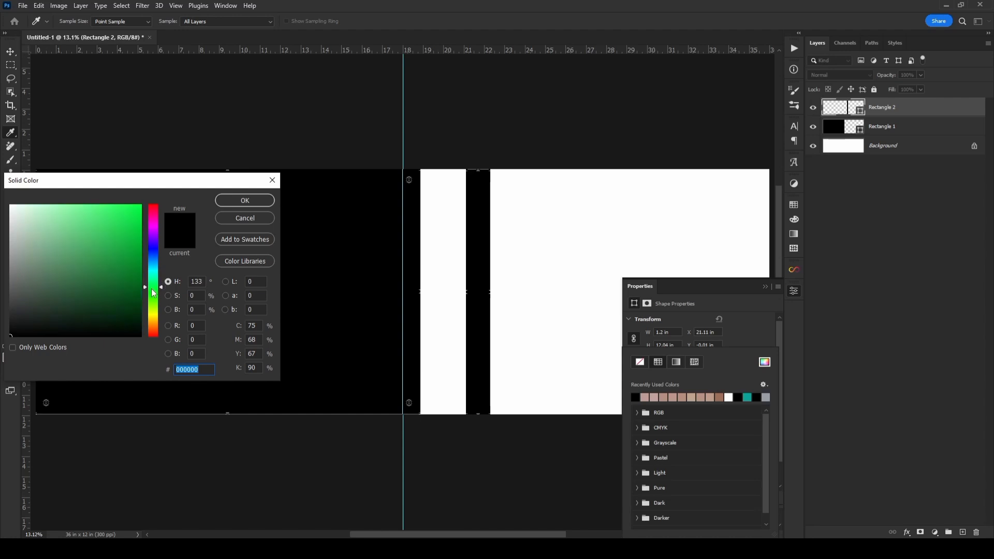
{"action": "mouse_move", "coordinate": [154, 284]}
{"action": "left_mouse_down"}
{"action": "mouse_move", "coordinate": [157, 318]}
{"action": "mouse_move", "coordinate": [159, 278]}
{"action": "mouse_move", "coordinate": [113, 298]}
{"action": "left_mouse_up"}
{"action": "left_click", "coordinate": [114, 299]}
{"action": "left_click", "coordinate": [258, 206]}
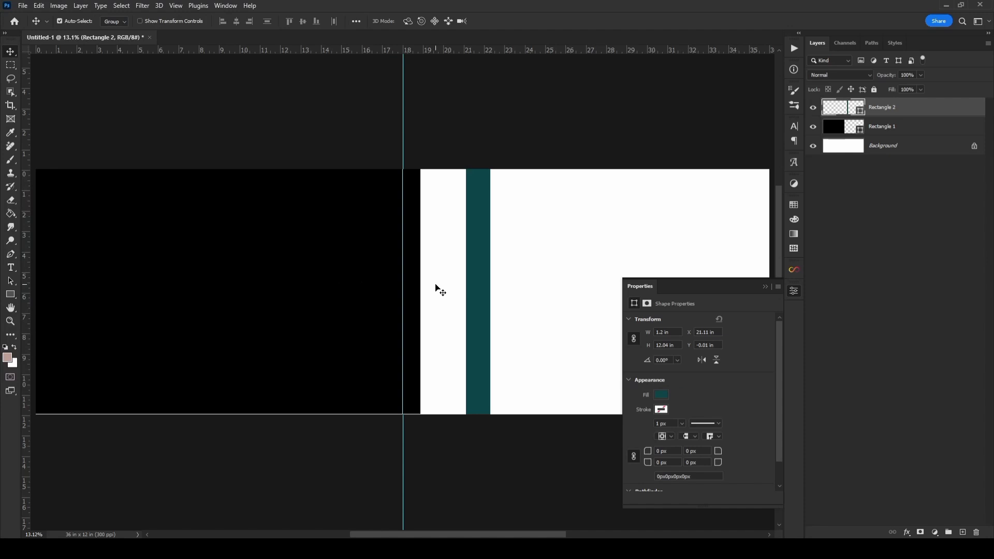
Stretch the black left panel rightward to about 22 in, over the teal bar
{"action": "left_click", "coordinate": [420, 283]}
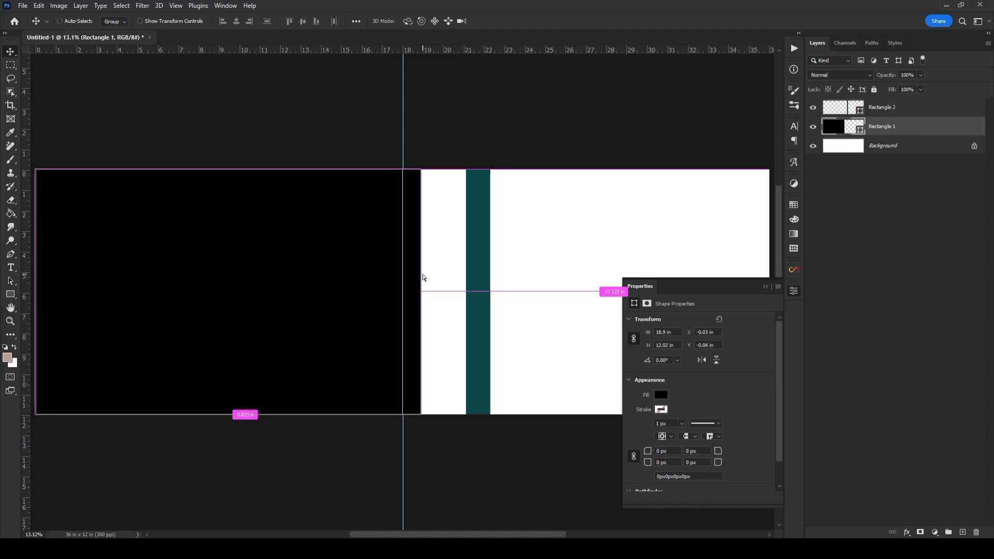
{"action": "key", "text": "ctrl+t"}
{"action": "left_click", "coordinate": [766, 288]}
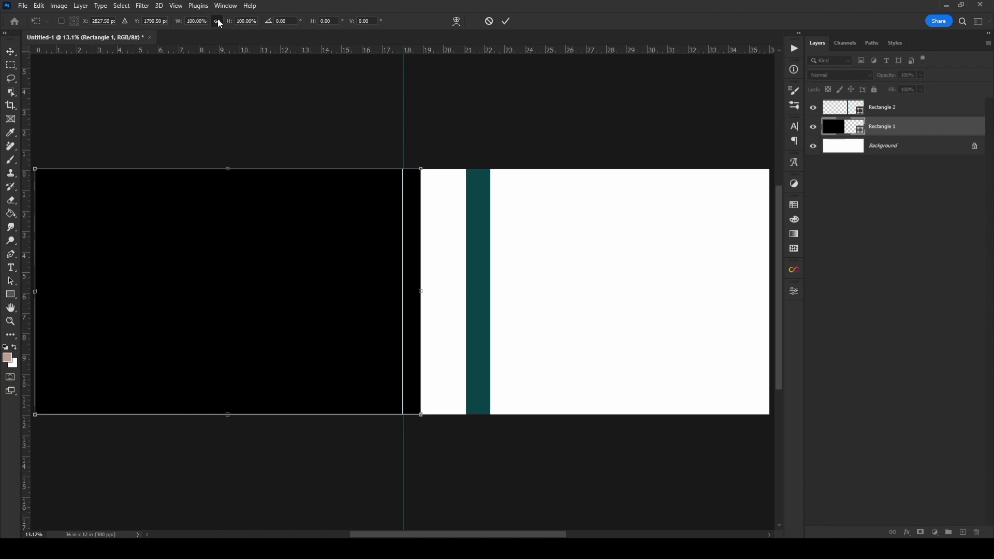
{"action": "left_click_drag", "start_coordinate": [420, 291], "coordinate": [480, 293]}
{"action": "left_click", "coordinate": [505, 22]}
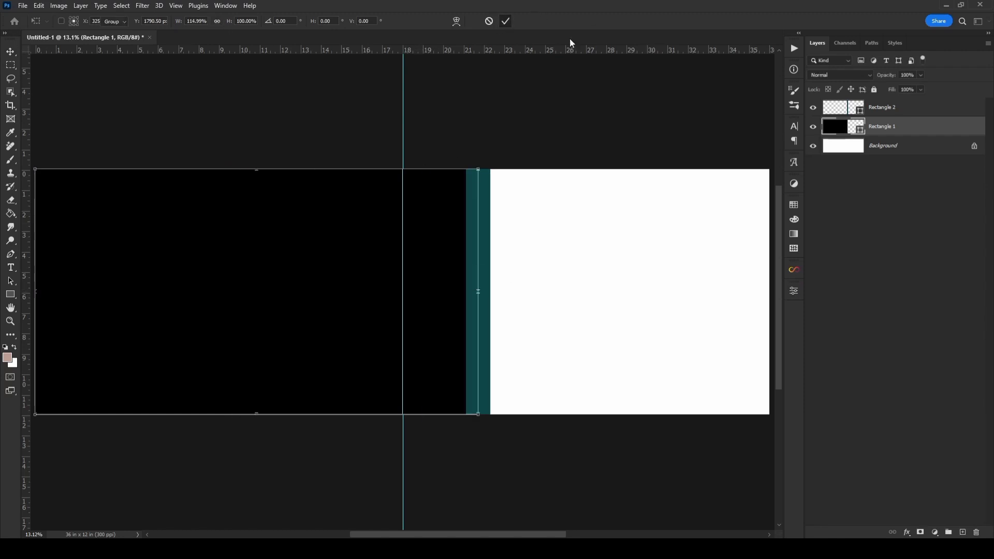
Stack the black panel above the teal bar and make it slightly taller
{"action": "left_click_drag", "start_coordinate": [917, 126], "coordinate": [916, 107]}
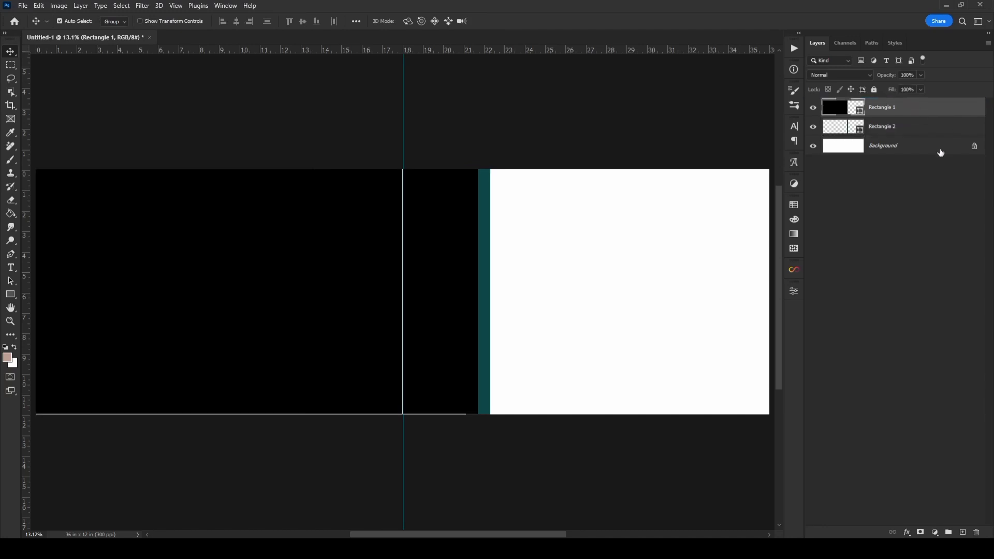
{"action": "key", "text": "ctrl+t"}
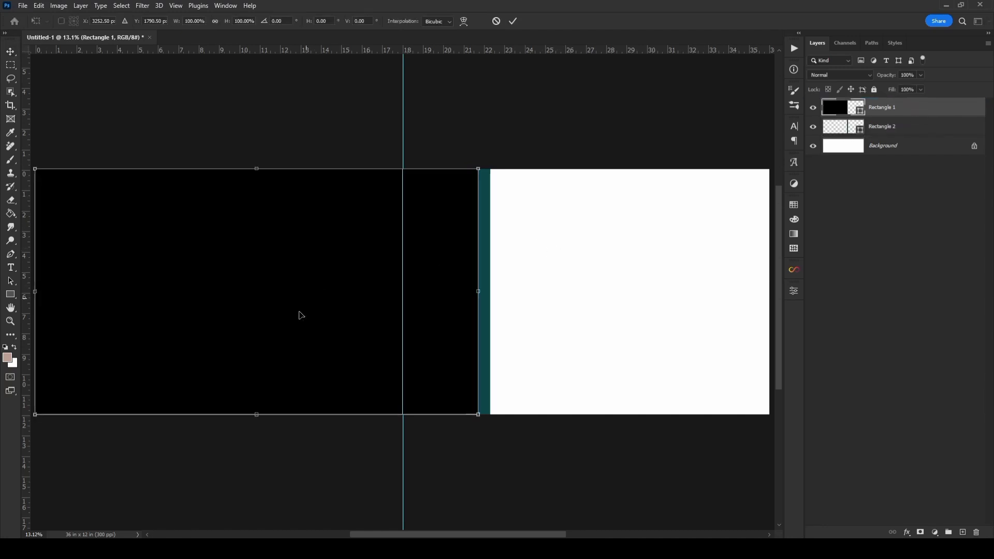
{"action": "left_click_drag", "start_coordinate": [257, 414], "coordinate": [256, 415]}
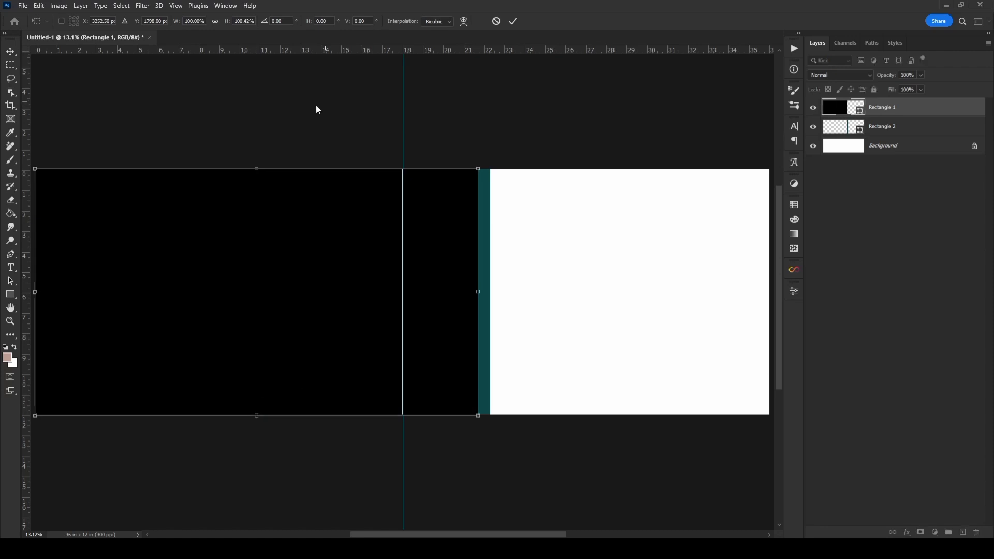
{"action": "left_click", "coordinate": [514, 23]}
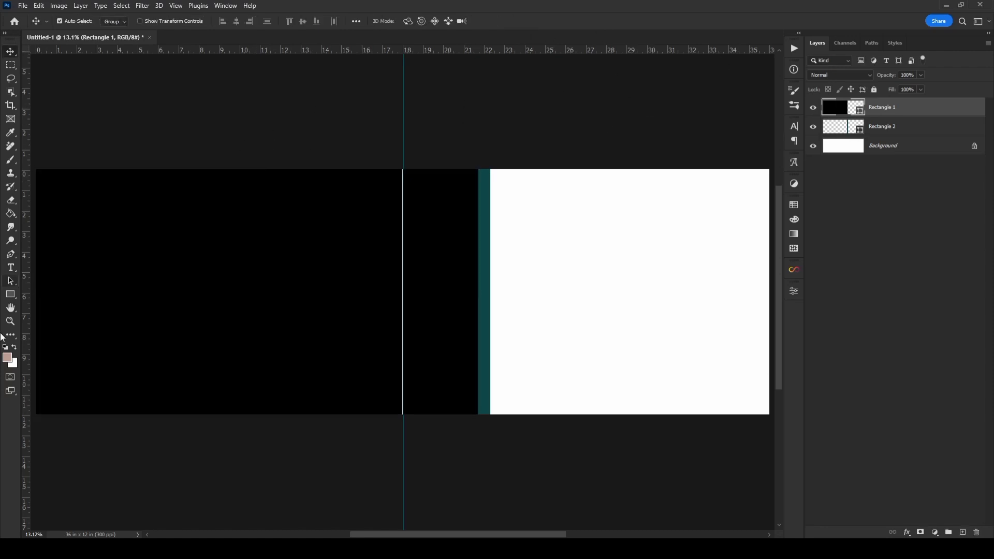
{"action": "left_click", "coordinate": [11, 294]}
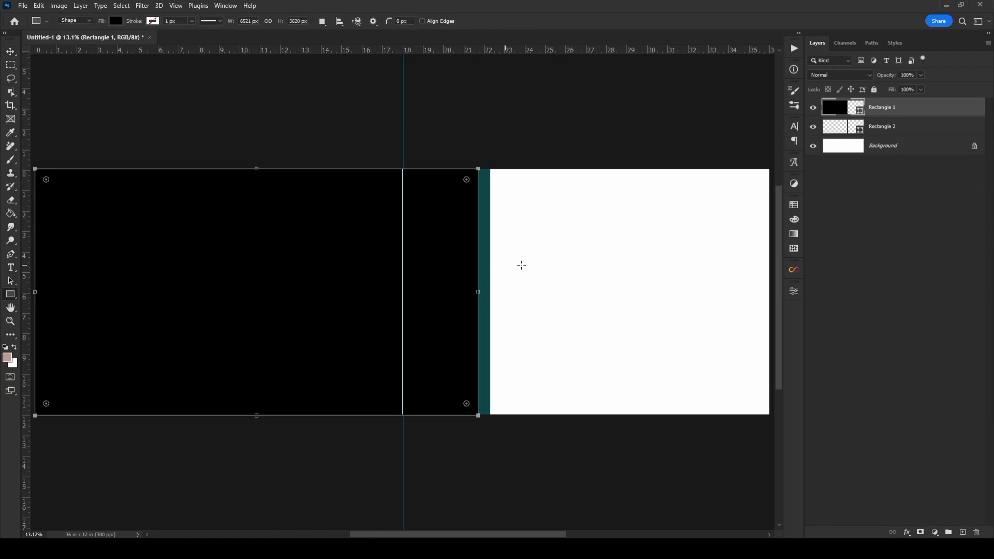
Add a small white rectangle straddling the black panel's right edge
{"action": "left_click_drag", "start_coordinate": [536, 250], "coordinate": [618, 358]}
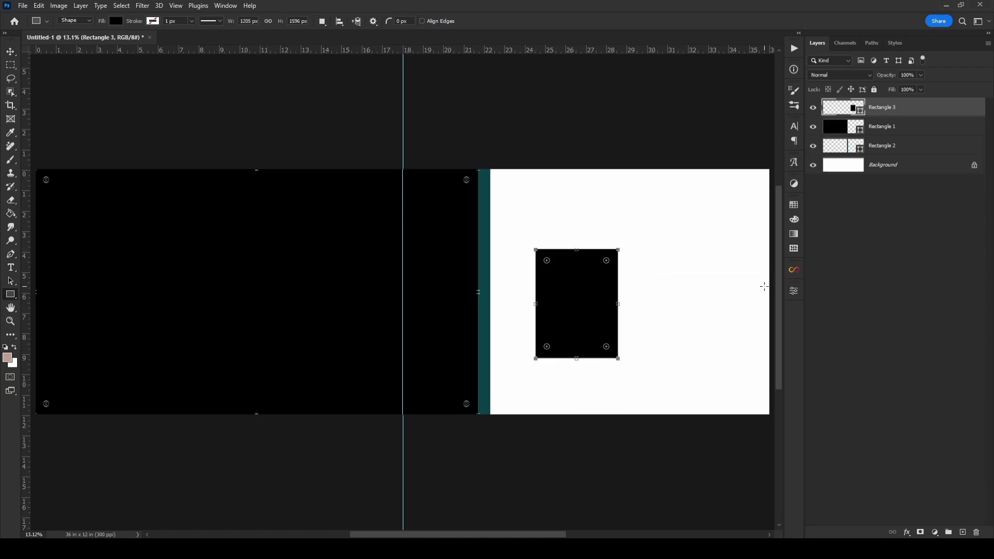
{"action": "key", "text": "v"}
{"action": "left_click_drag", "start_coordinate": [577, 321], "coordinate": [464, 323]}
{"action": "double_click", "coordinate": [845, 110]}
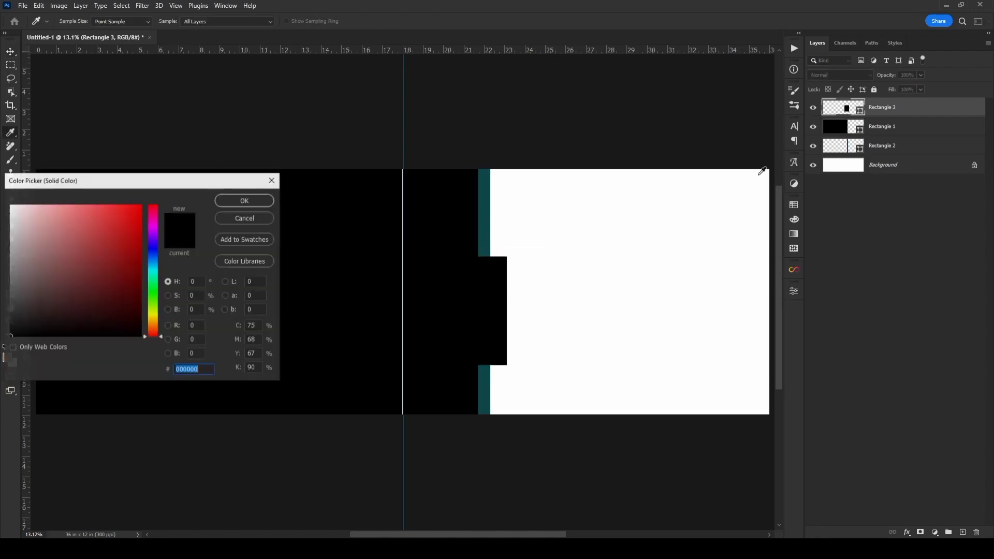
{"action": "left_click", "coordinate": [10, 205]}
{"action": "left_click", "coordinate": [245, 201]}
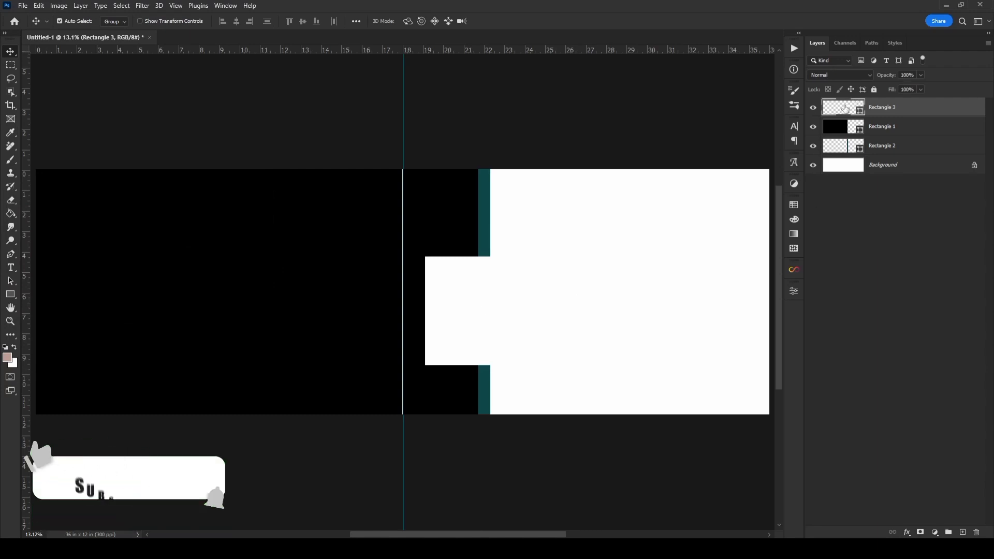
Alt-drag a duplicate of the white rectangle to the right
{"action": "key", "text": "u"}
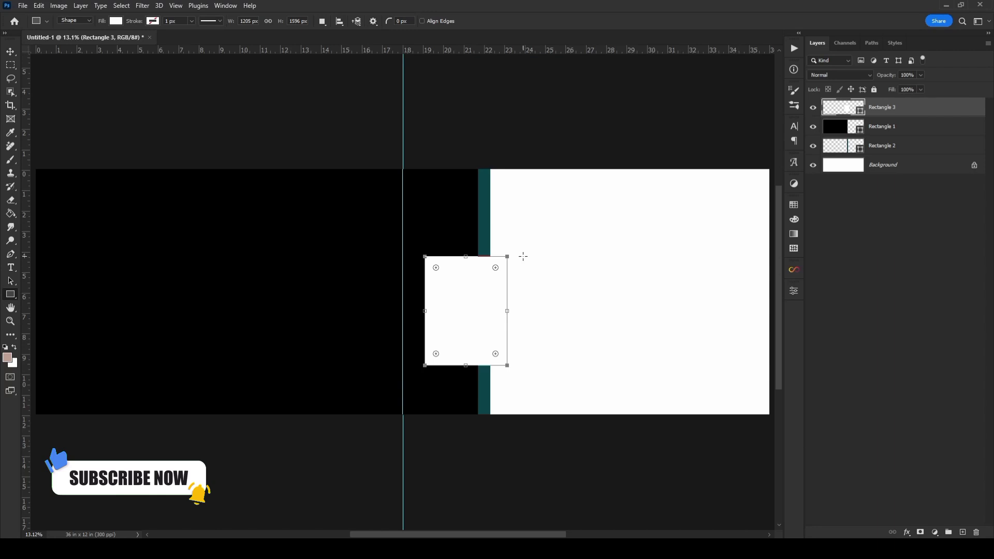
{"action": "key", "text": "v"}
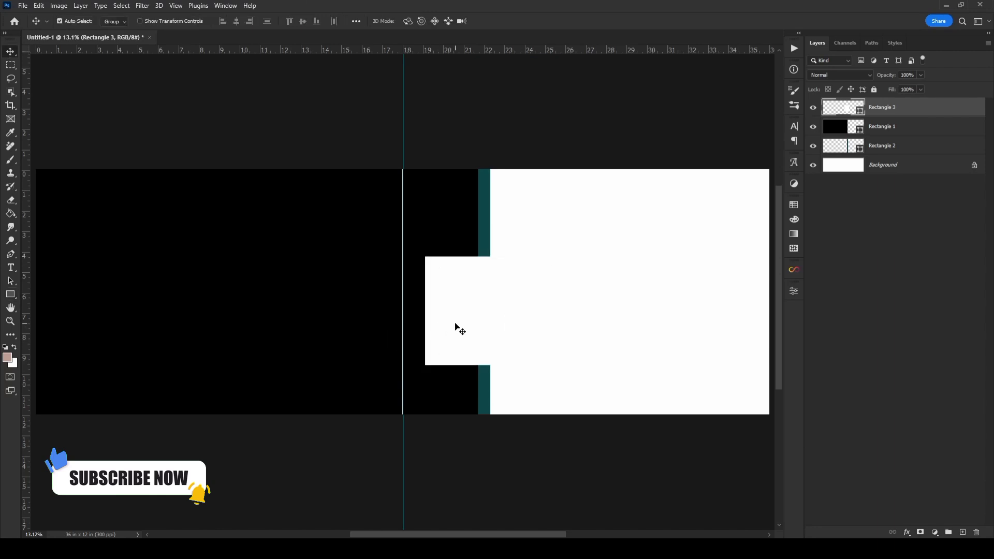
{"action": "mouse_move", "coordinate": [454, 328]}
{"action": "left_mouse_down"}
{"action": "mouse_move", "coordinate": [594, 316]}
{"action": "mouse_move", "coordinate": [575, 320]}
{"action": "left_mouse_up"}
Fill the copy black (000000) and the original rectangle red (ff0000)
{"action": "double_click", "coordinate": [852, 111]}
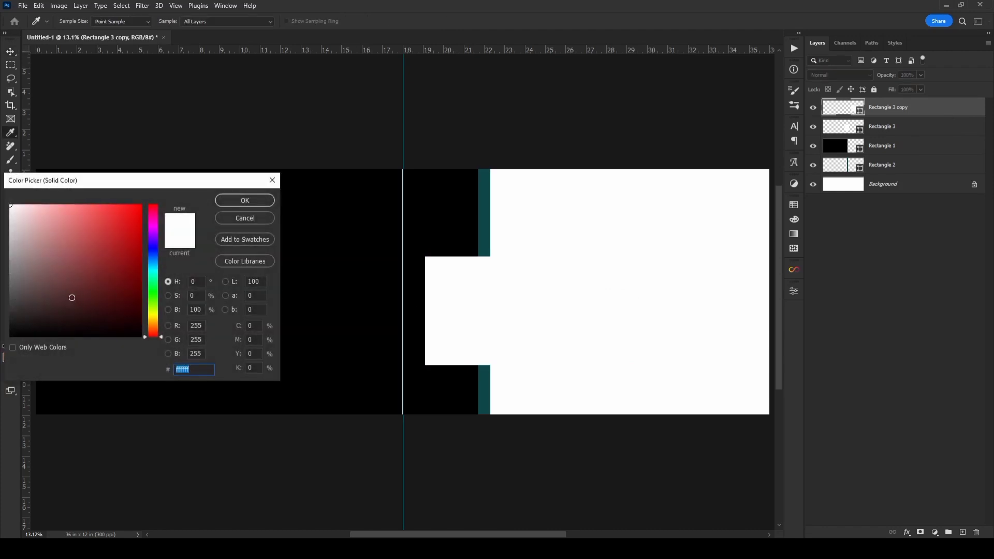
{"action": "type", "text": "000000"}
{"action": "left_click", "coordinate": [236, 205]}
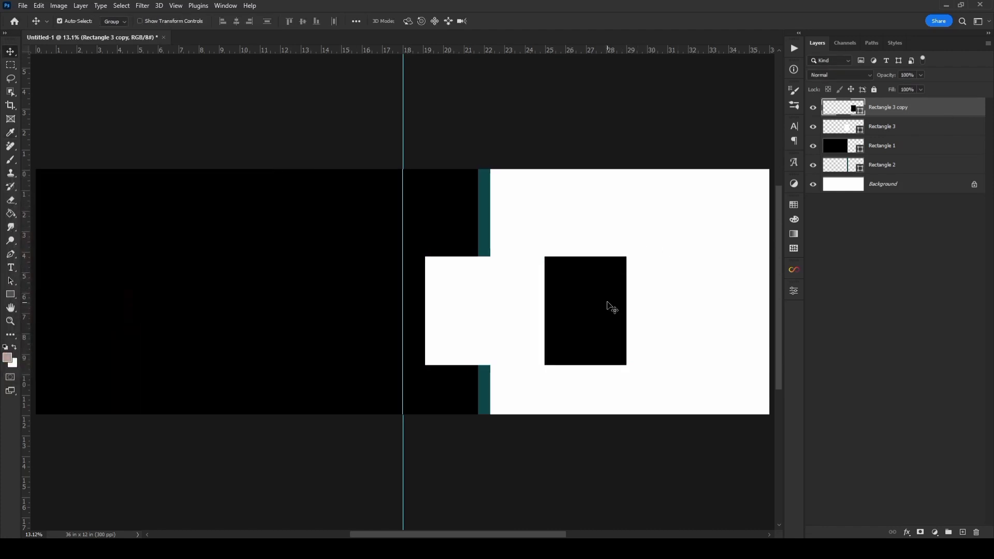
{"action": "scroll", "coordinate": [609, 307], "scroll_direction": "up", "scroll_amount": 1}
{"action": "scroll", "coordinate": [627, 312], "scroll_direction": "up", "scroll_amount": 1}
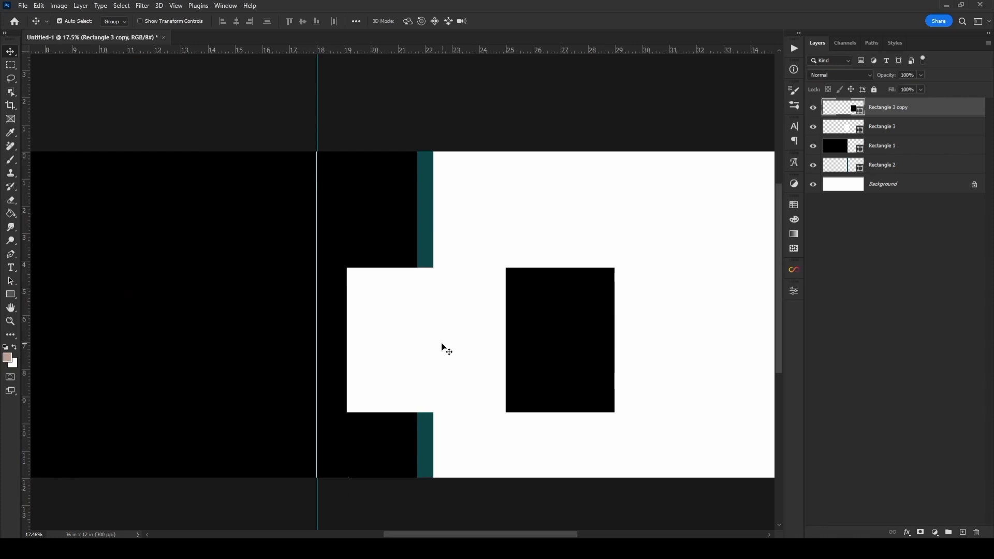
{"action": "left_click", "coordinate": [401, 342]}
{"action": "double_click", "coordinate": [843, 129]}
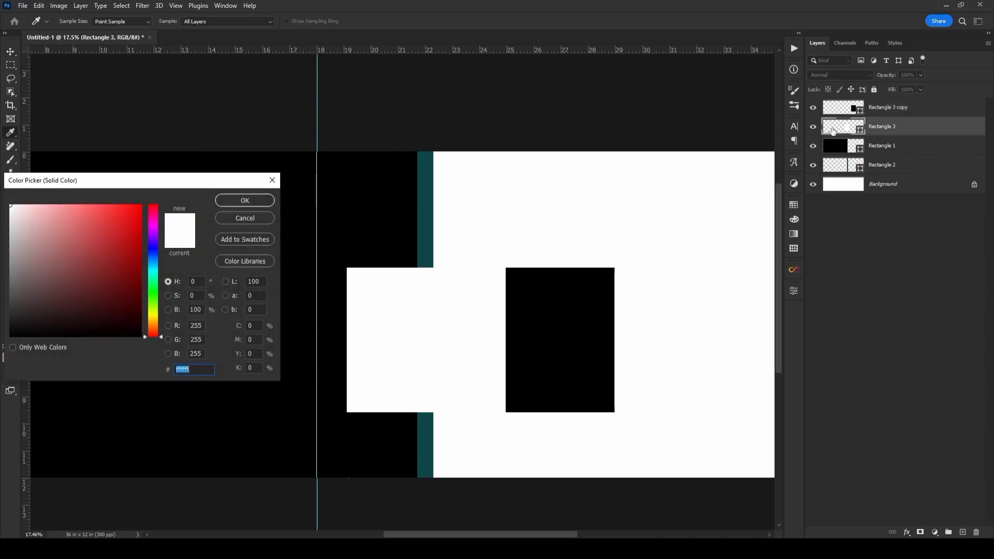
{"action": "type", "text": "ff0000"}
{"action": "left_click", "coordinate": [245, 200]}
Move the black panel beside the red one, leaving a small gap between them
{"action": "left_click", "coordinate": [557, 337]}
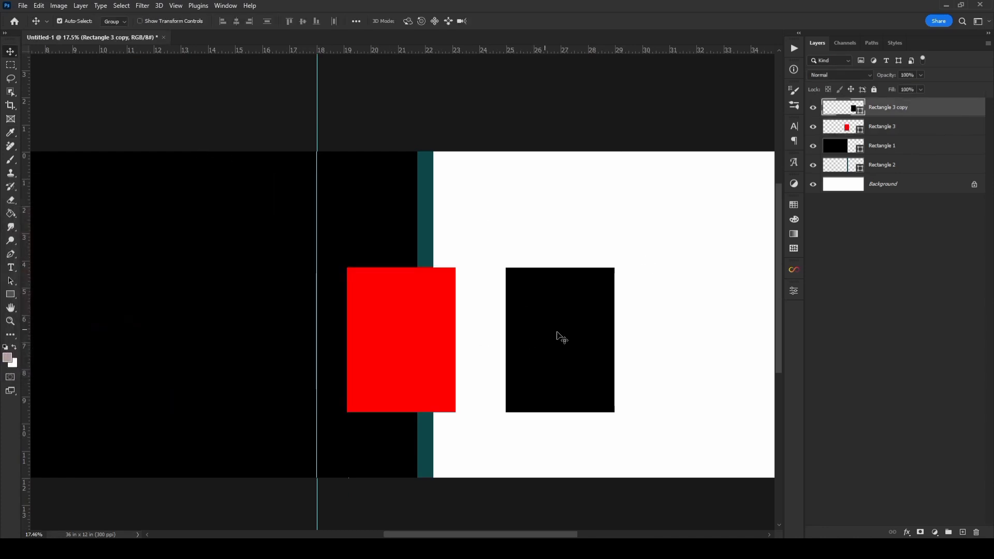
{"action": "left_click_drag", "start_coordinate": [556, 337], "coordinate": [510, 339]}
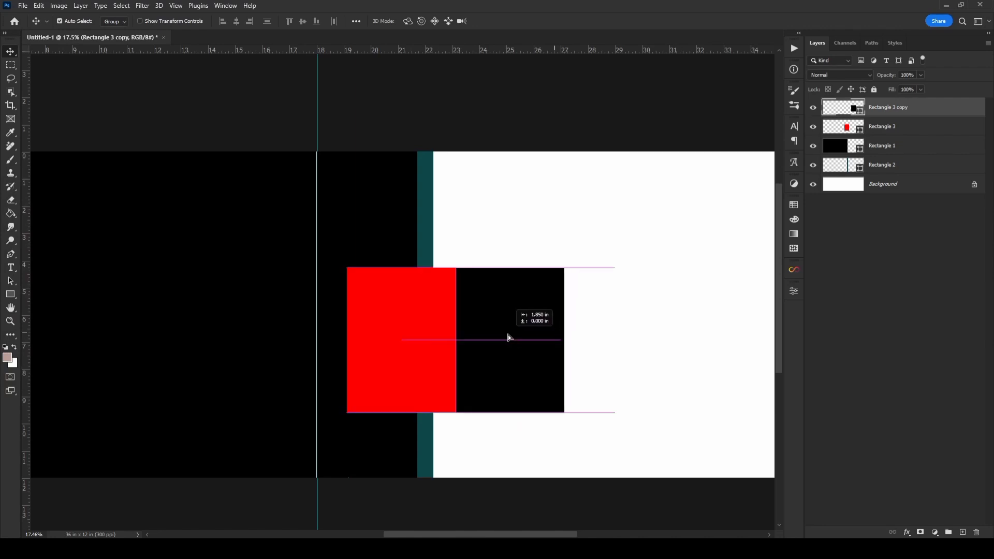
{"action": "key", "text": "shift+Right"}
{"action": "key", "text": "shift+Right"}
{"action": "key", "text": "shift+Right"}
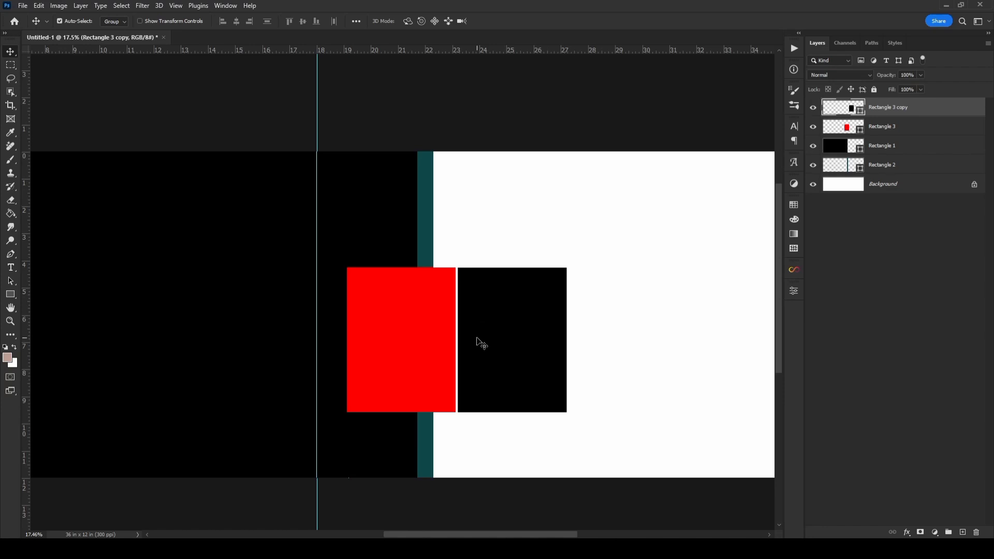
Enlarge the red and black panels together, making them taller and slightly wider
{"action": "scroll", "coordinate": [477, 344], "scroll_direction": "down", "scroll_amount": 2}
{"action": "left_click", "coordinate": [898, 127], "text": "shift"}
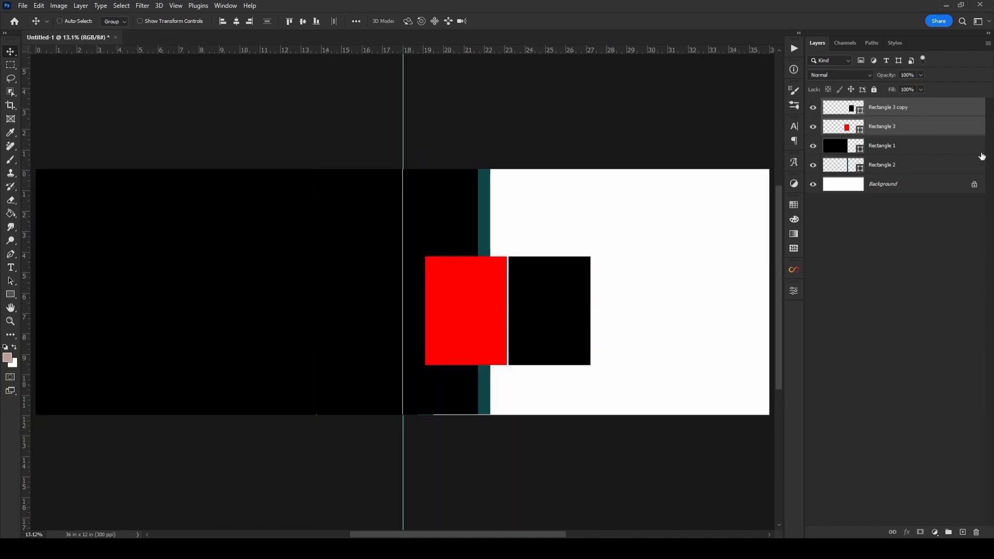
{"action": "key", "text": "ctrl+t"}
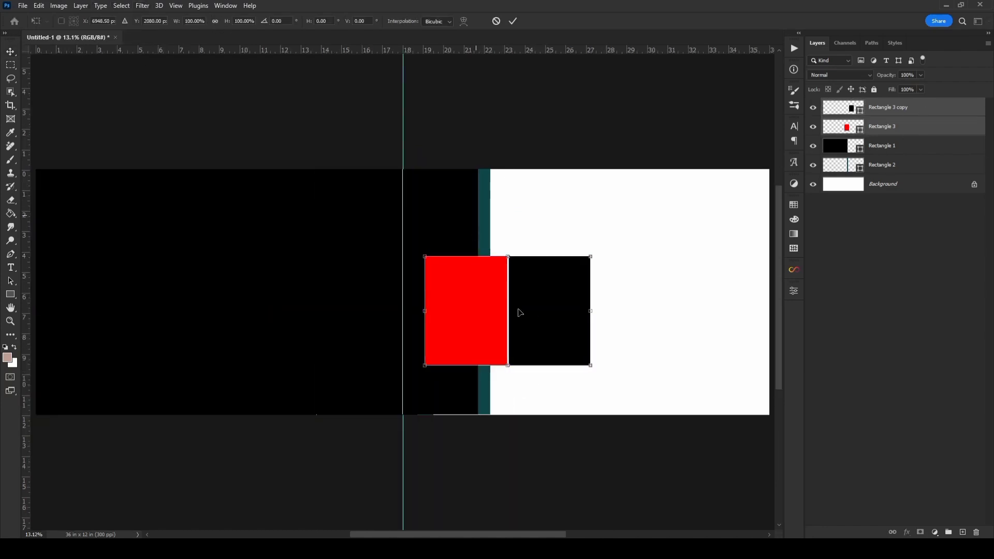
{"action": "left_click_drag", "start_coordinate": [508, 365], "coordinate": [508, 379]}
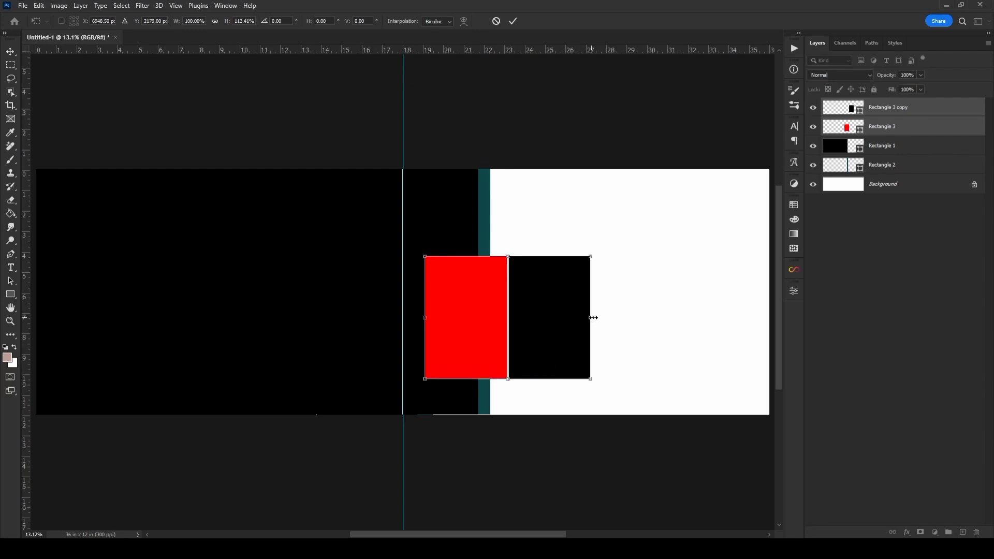
{"action": "left_click_drag", "start_coordinate": [593, 318], "coordinate": [601, 317]}
{"action": "left_click", "coordinate": [513, 21]}
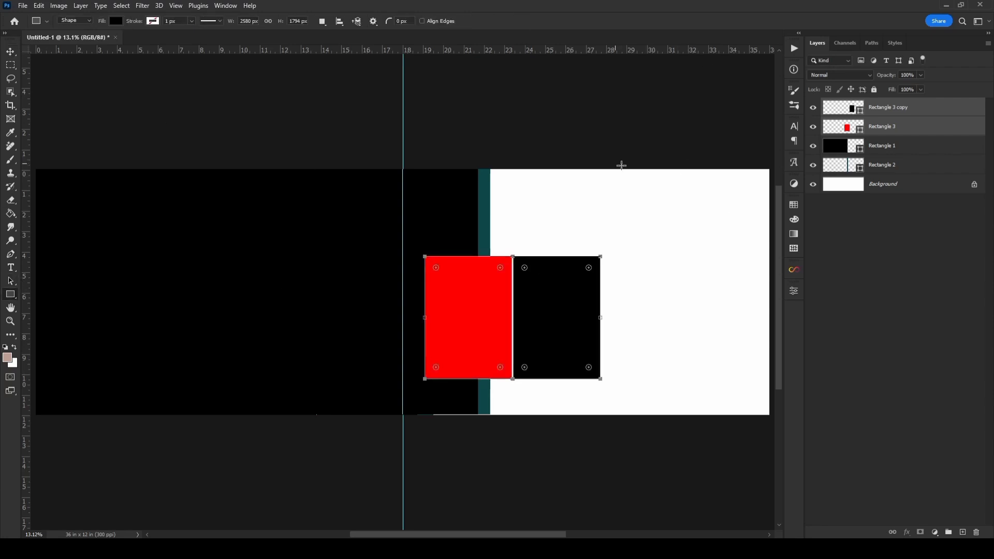
Draw a full-height black rectangle from about 28 in to the right edge, trimming its height slightly
{"action": "left_click_drag", "start_coordinate": [614, 165], "coordinate": [766, 418]}
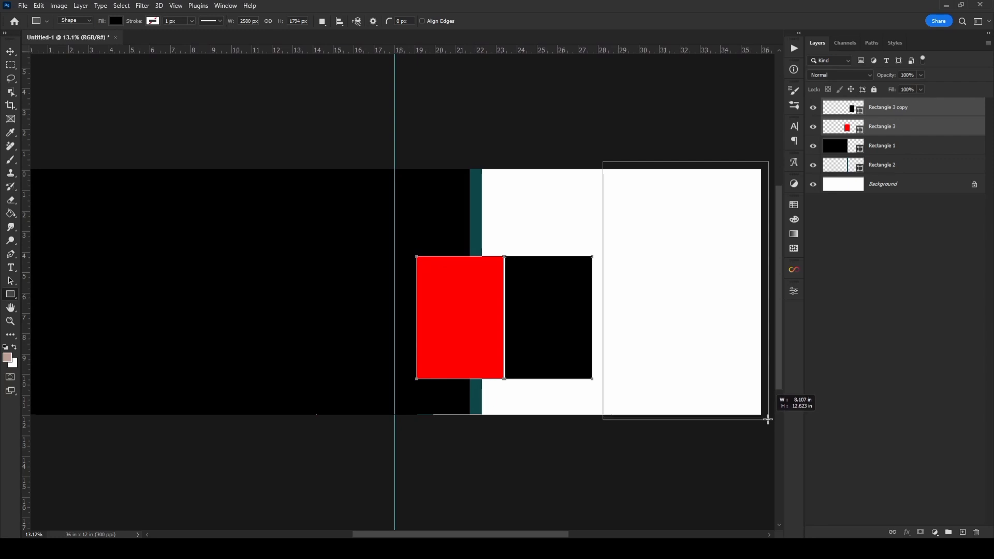
{"action": "left_click_drag", "start_coordinate": [766, 417], "coordinate": [768, 420]}
{"action": "key", "text": "v"}
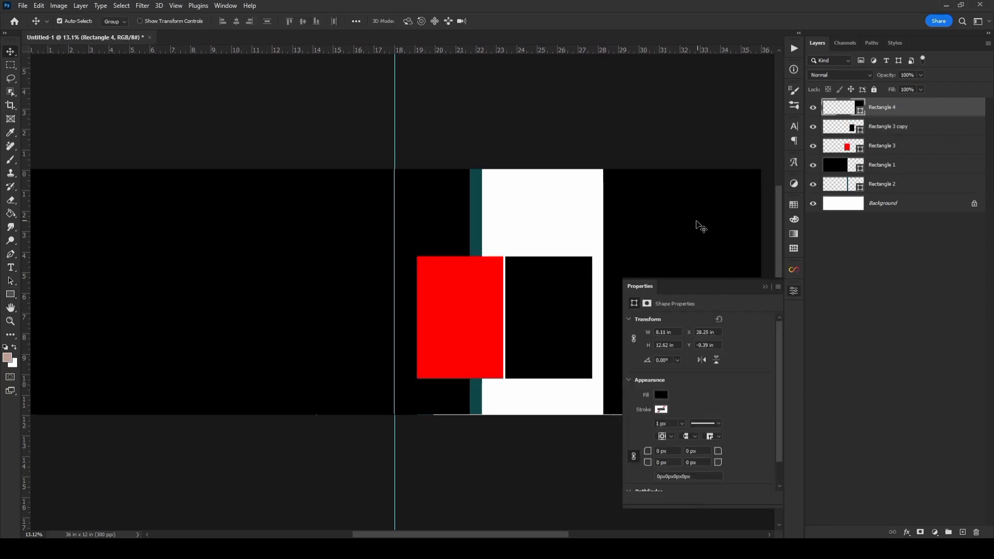
{"action": "left_click_drag", "start_coordinate": [696, 223], "coordinate": [692, 229]}
{"action": "left_click", "coordinate": [766, 287]}
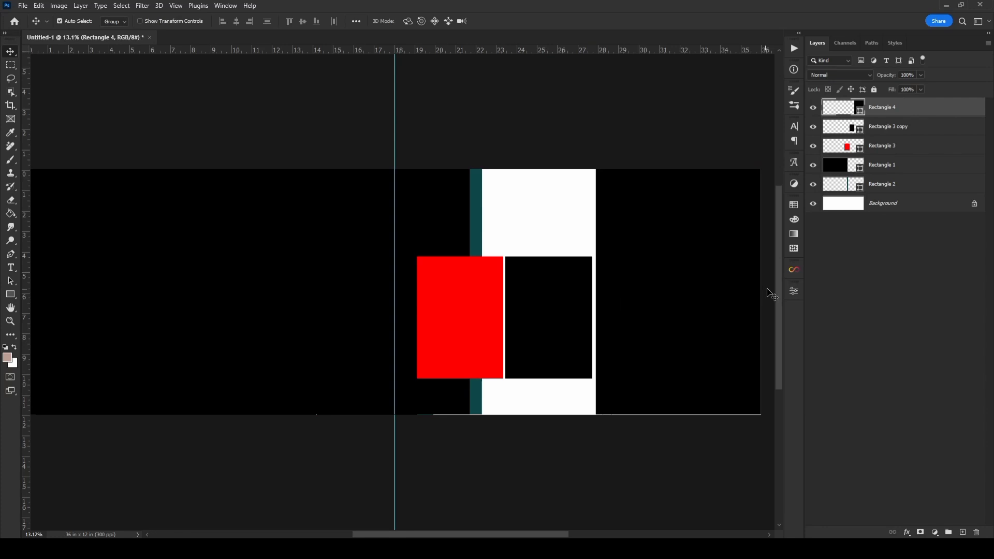
{"action": "key", "text": "ctrl+t"}
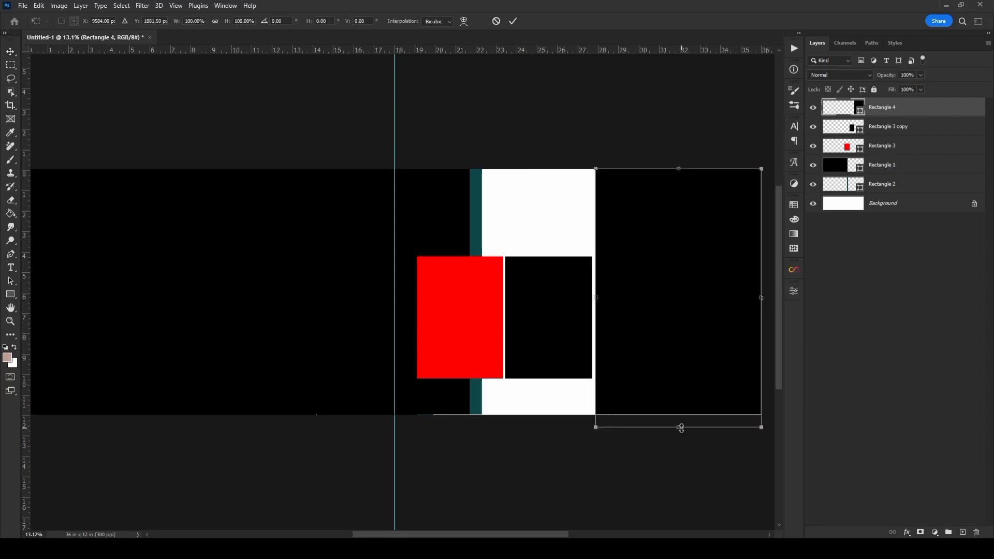
{"action": "left_click_drag", "start_coordinate": [681, 428], "coordinate": [679, 426]}
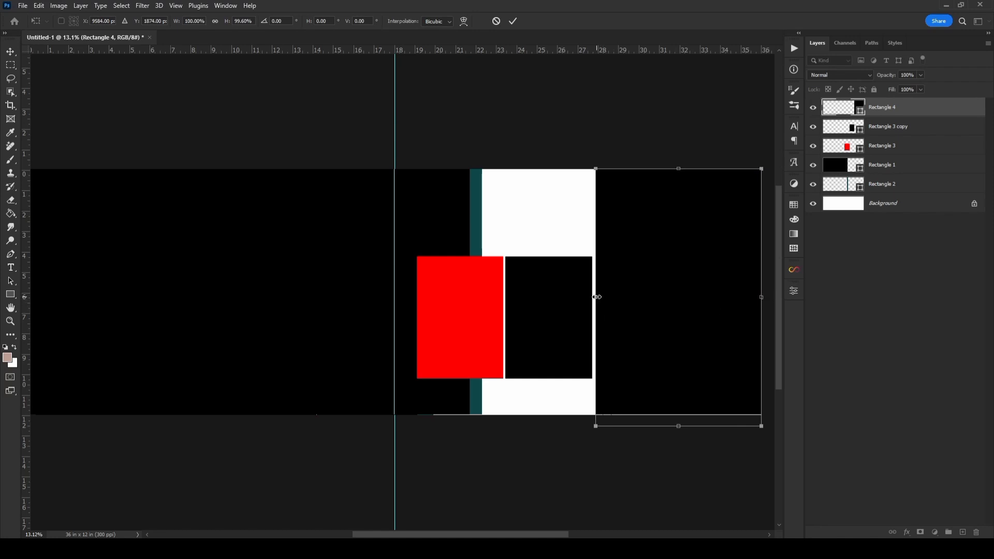
{"action": "left_click", "coordinate": [513, 21]}
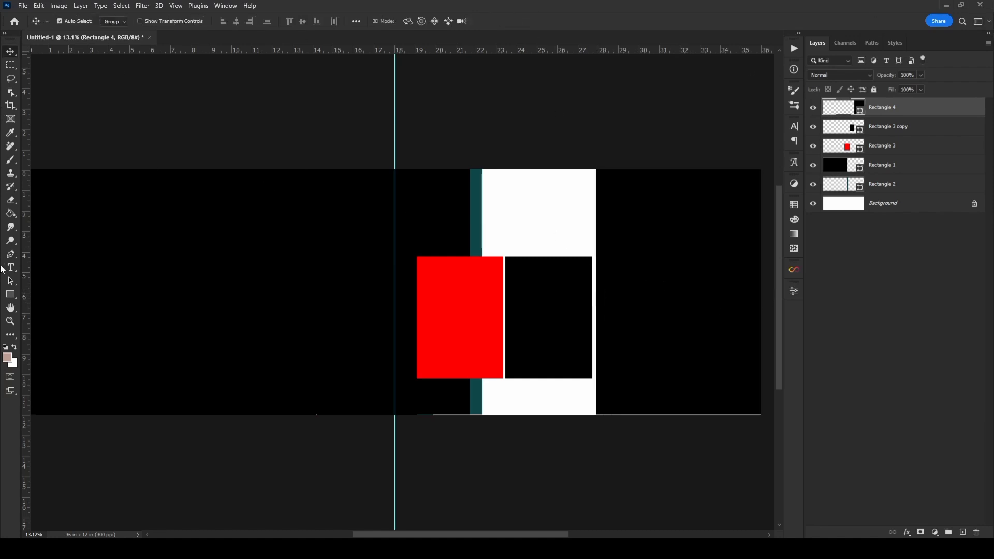
{"action": "left_click", "coordinate": [10, 296]}
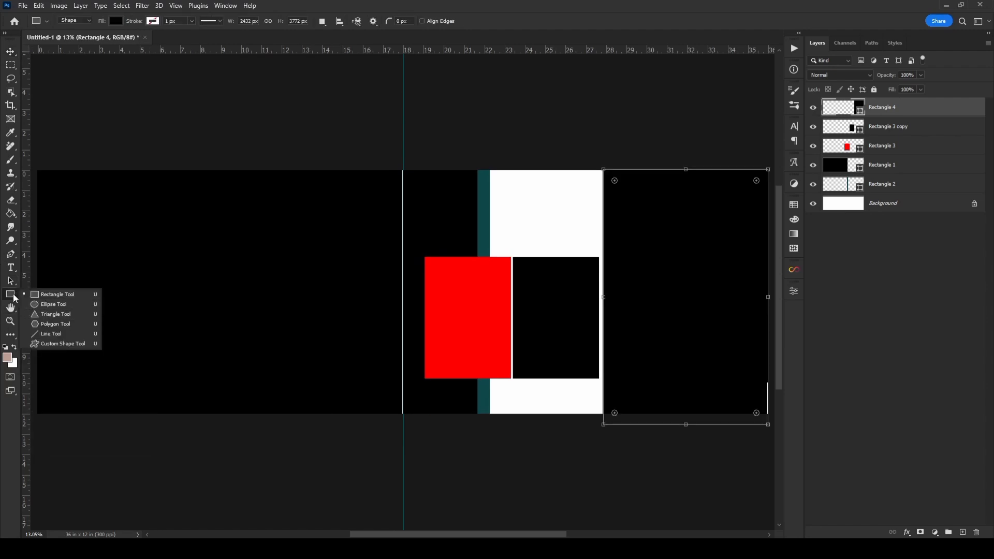
Draw a small square and rotate it about 45° into a diamond
{"action": "left_click", "coordinate": [31, 296]}
{"action": "scroll", "coordinate": [552, 226], "scroll_direction": "up", "scroll_amount": 5}
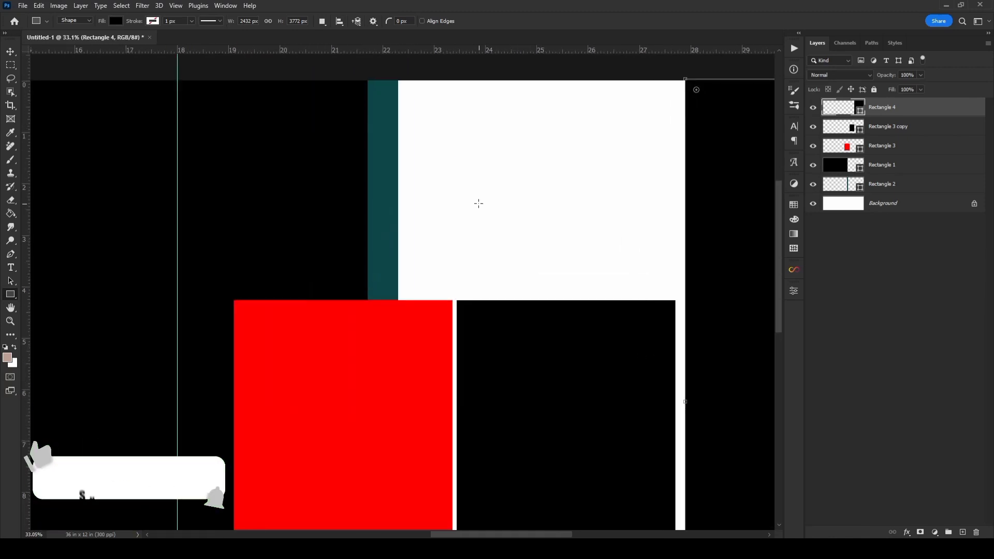
{"action": "left_click_drag", "start_coordinate": [479, 204], "coordinate": [489, 213]}
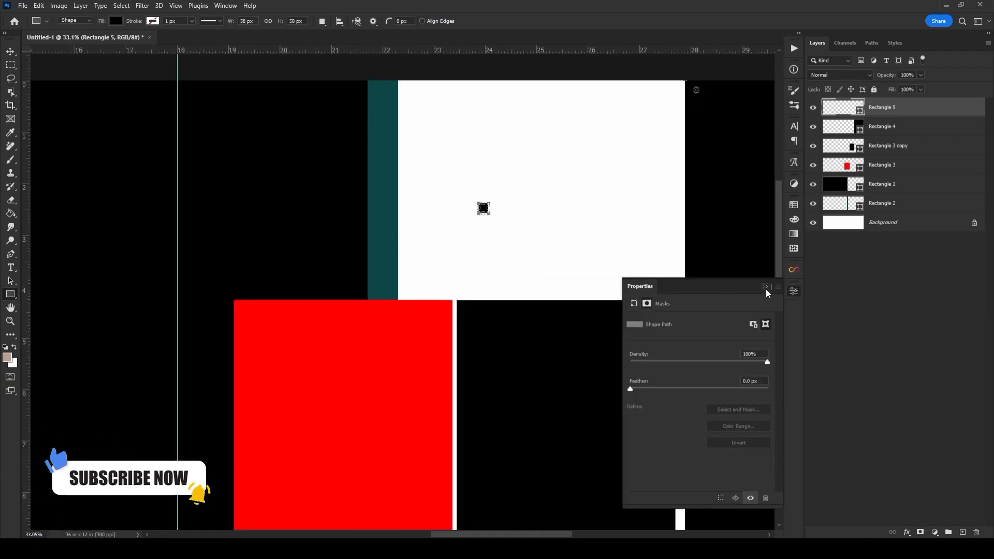
{"action": "left_click", "coordinate": [766, 287]}
{"action": "left_click", "coordinate": [10, 52]}
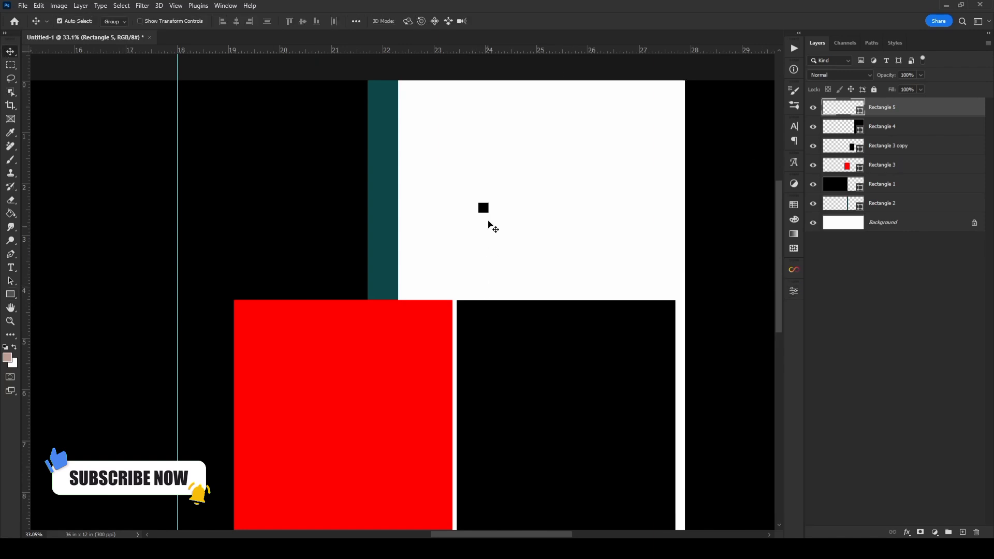
{"action": "key", "text": "ctrl+t"}
{"action": "mouse_move", "coordinate": [493, 215]}
{"action": "left_mouse_down"}
{"action": "mouse_move", "coordinate": [517, 170]}
{"action": "mouse_move", "coordinate": [529, 203]}
{"action": "left_mouse_up"}
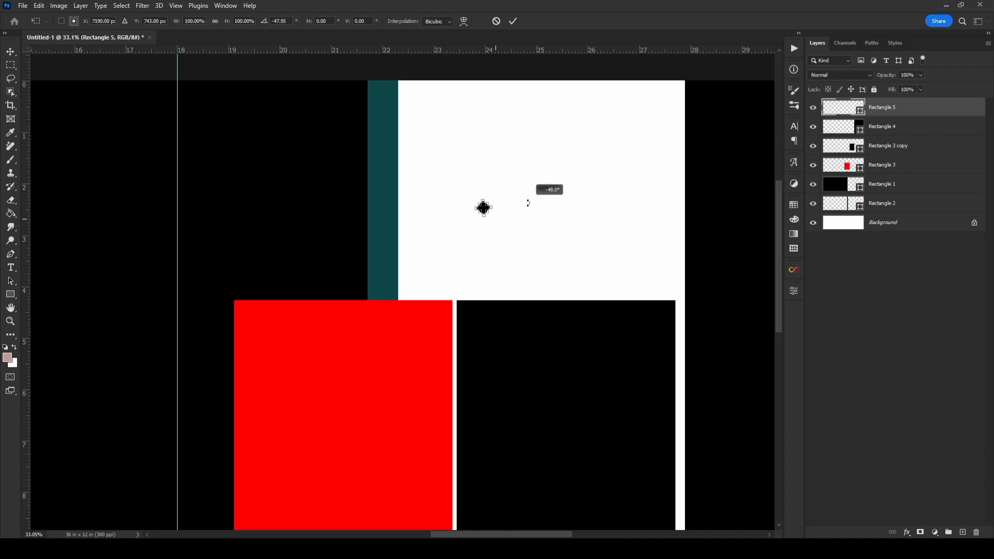
{"action": "left_click_drag", "start_coordinate": [528, 203], "coordinate": [458, 304]}
{"action": "left_click", "coordinate": [517, 22]}
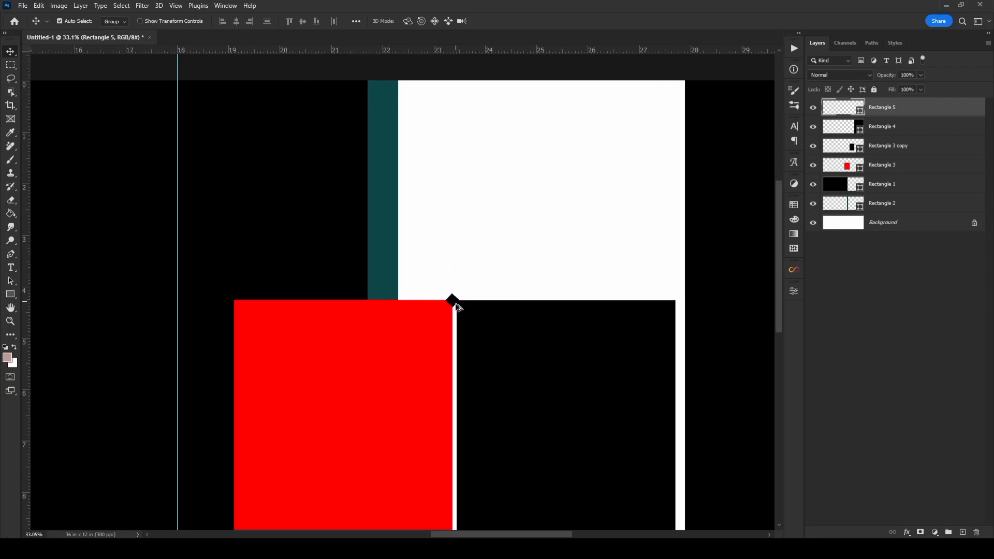
Place the diamond at the top of the panel gap and scale it to 110%
{"action": "scroll", "coordinate": [458, 304], "scroll_direction": "up", "scroll_amount": 10}
{"action": "left_click_drag", "start_coordinate": [428, 280], "coordinate": [486, 276]}
{"action": "key", "text": "ctrl+t"}
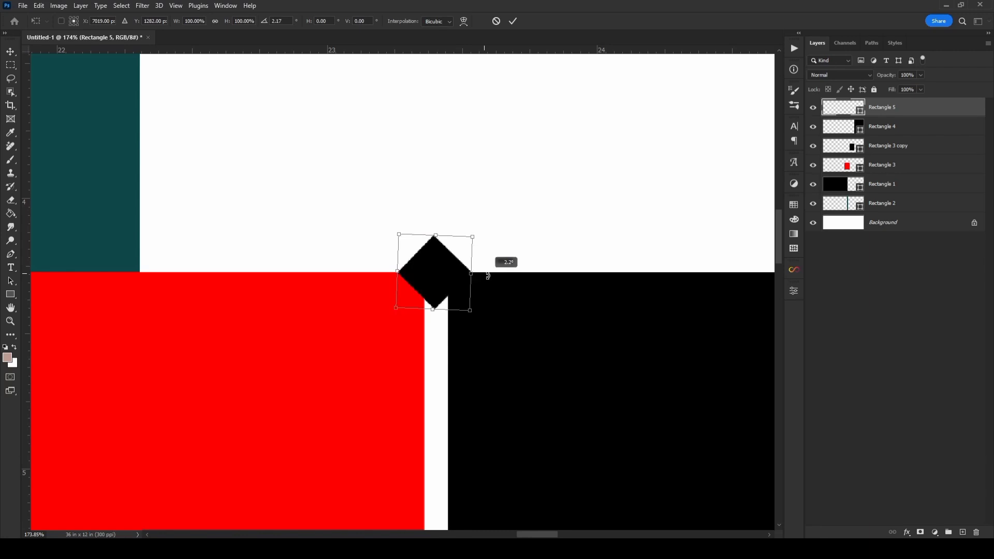
{"action": "left_click", "coordinate": [514, 20]}
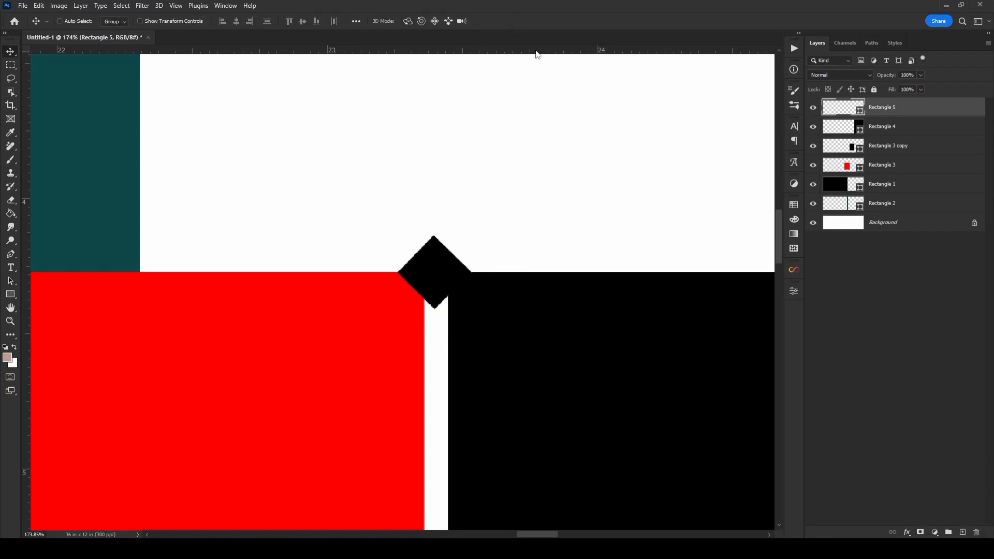
{"action": "key", "text": "ctrl+t"}
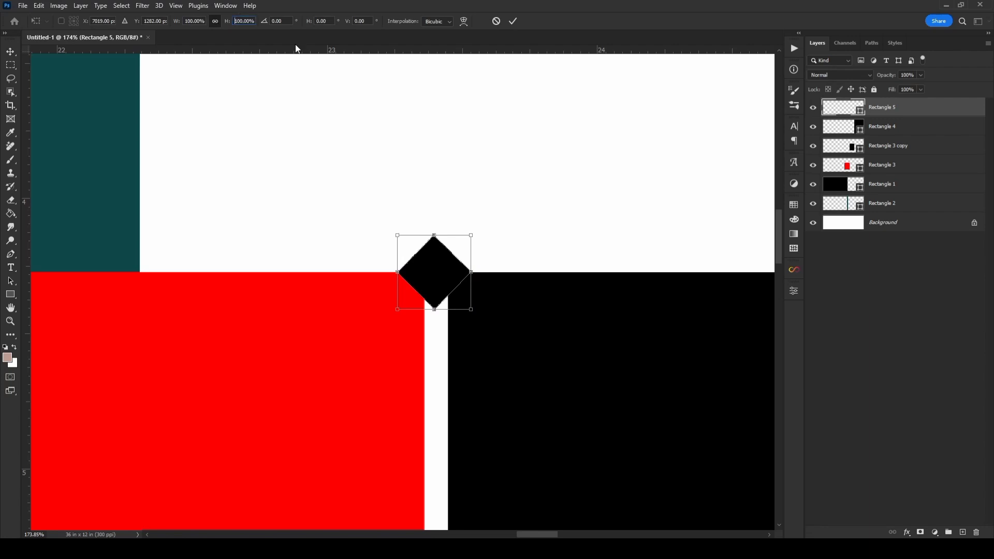
{"action": "type", "text": "110"}
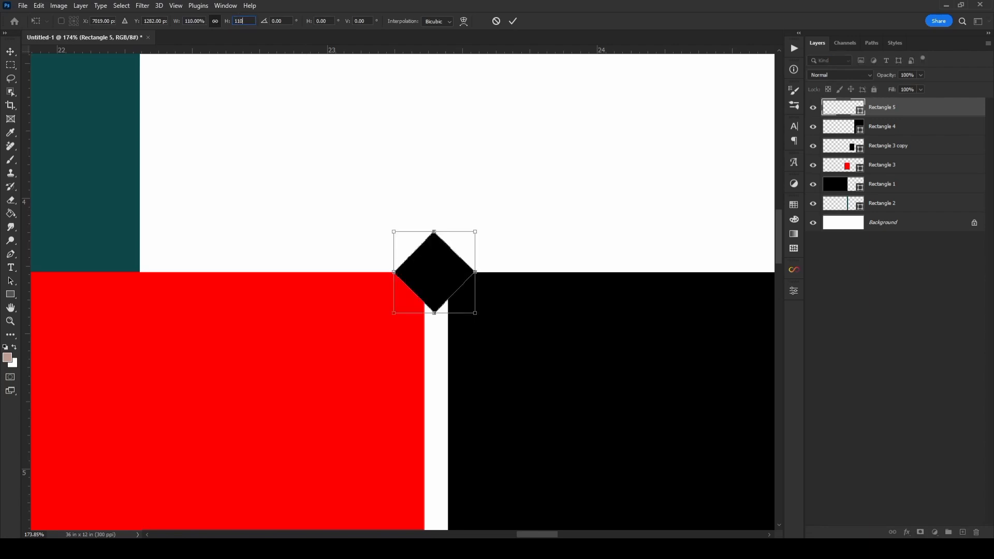
{"action": "key", "text": "Return"}
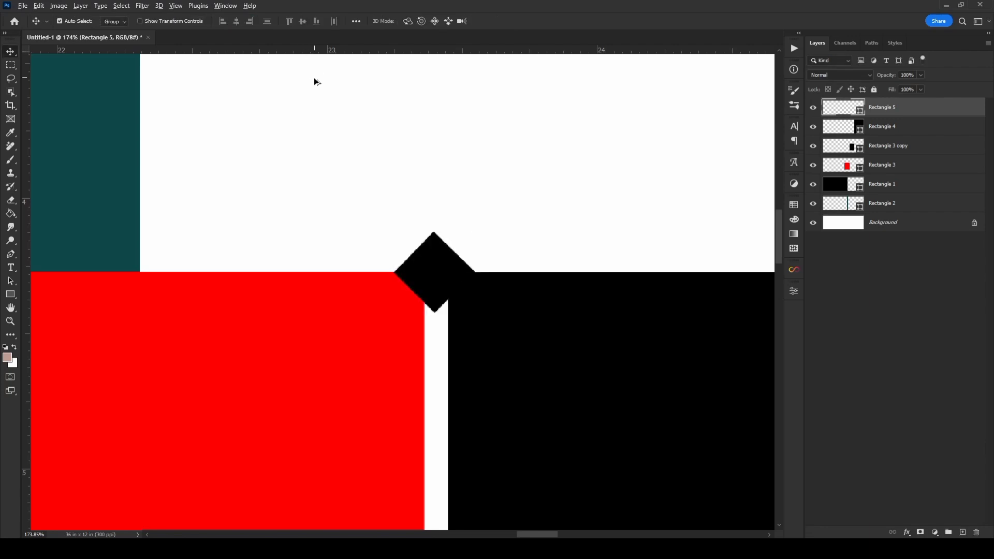
{"action": "scroll", "coordinate": [439, 216], "scroll_direction": "down", "scroll_amount": 2}
{"action": "scroll", "coordinate": [466, 290], "scroll_direction": "down", "scroll_amount": 2}
{"action": "scroll", "coordinate": [461, 294], "scroll_direction": "down", "scroll_amount": 2}
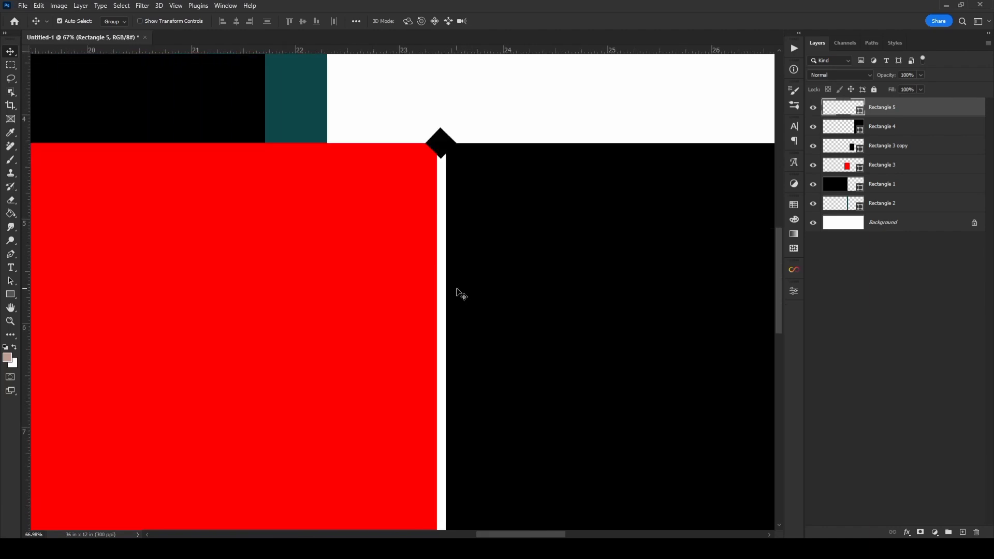
Give the diamond a 20 px white stroke
{"action": "left_click", "coordinate": [794, 291]}
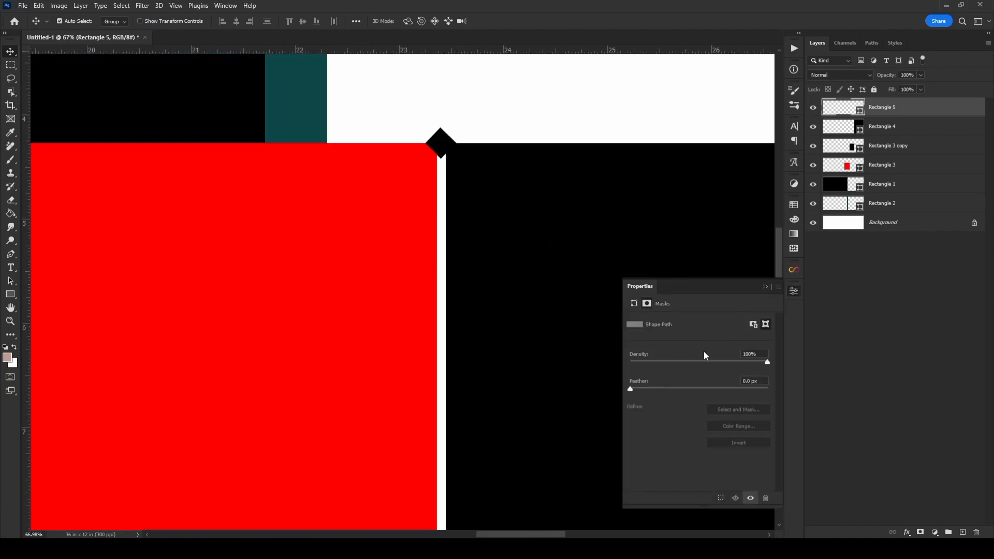
{"action": "left_click", "coordinate": [635, 304]}
{"action": "left_click", "coordinate": [662, 408]}
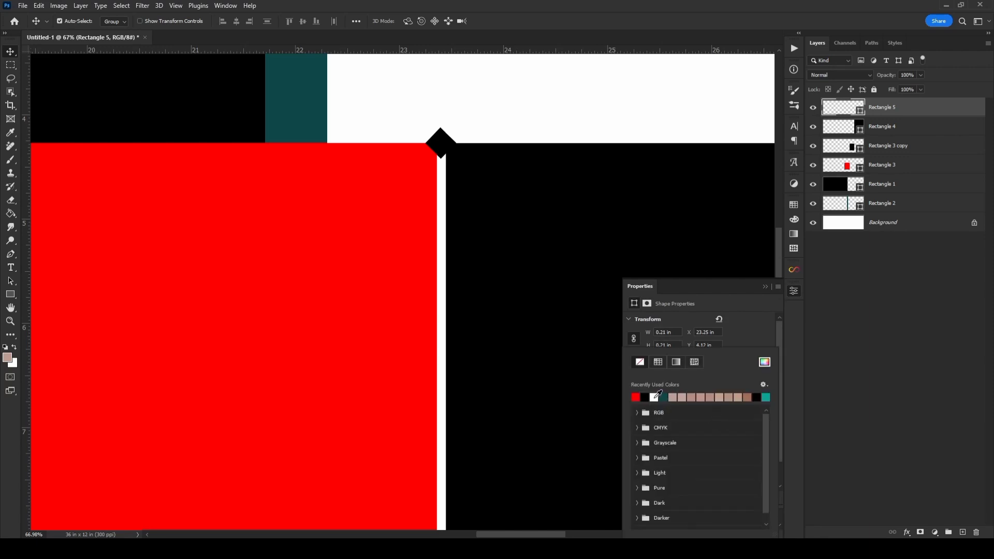
{"action": "left_click", "coordinate": [756, 346]}
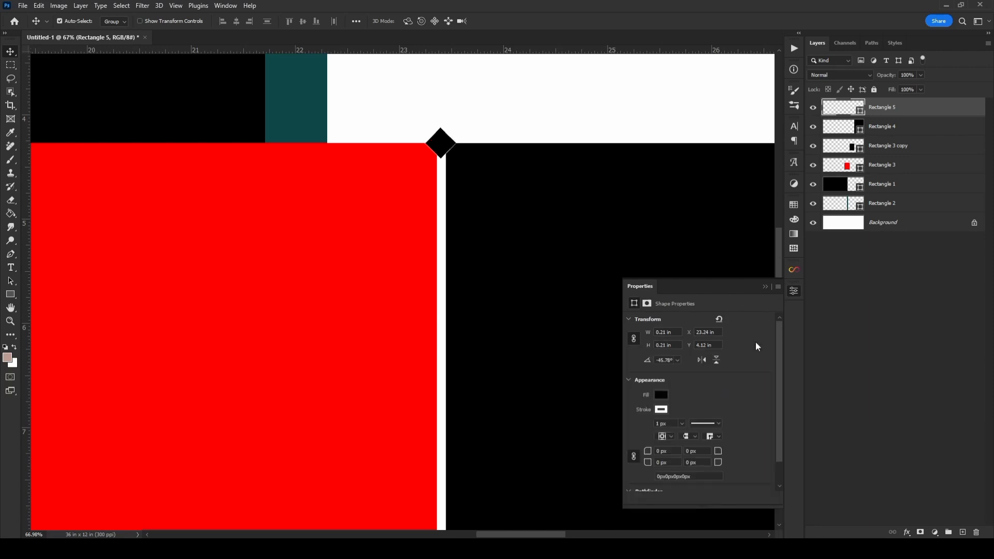
{"action": "left_click", "coordinate": [671, 424]}
{"action": "key", "text": "ctrl+a"}
{"action": "key", "text": "Return"}
{"action": "left_click", "coordinate": [765, 286]}
Duplicate the diamond and move the copy to the bottom of the gap
{"action": "scroll", "coordinate": [669, 273], "scroll_direction": "down", "scroll_amount": 3}
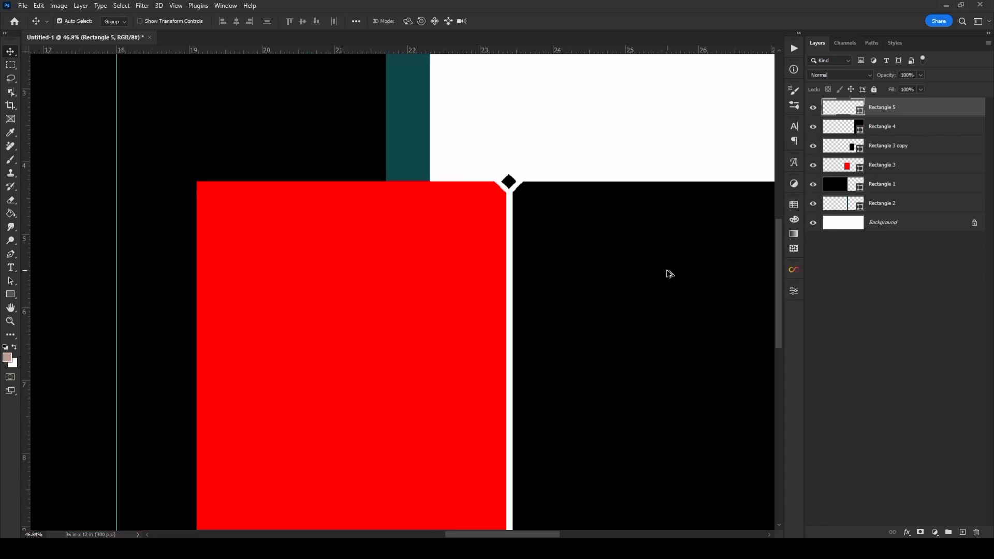
{"action": "key", "text": "ctrl+j"}
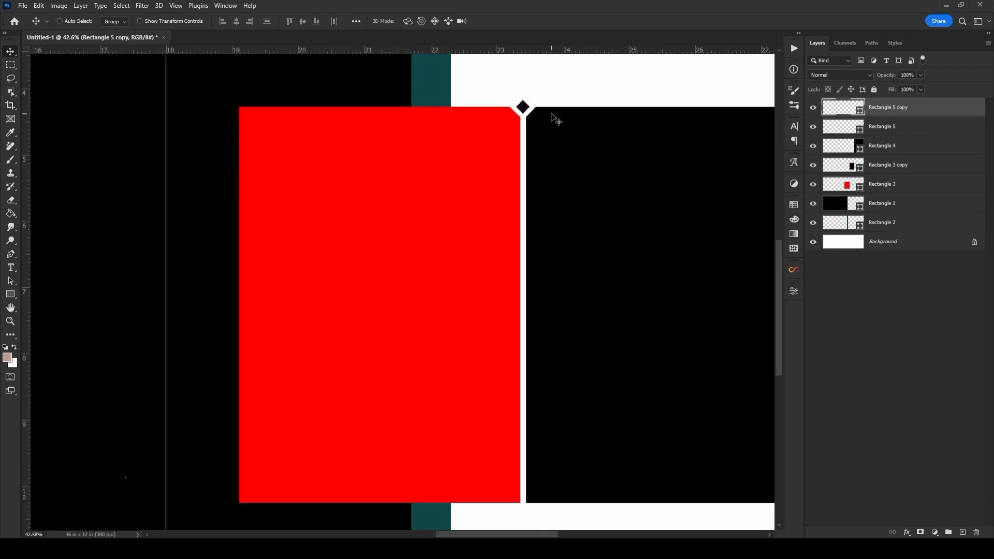
{"action": "left_click_drag", "start_coordinate": [523, 107], "coordinate": [523, 503]}
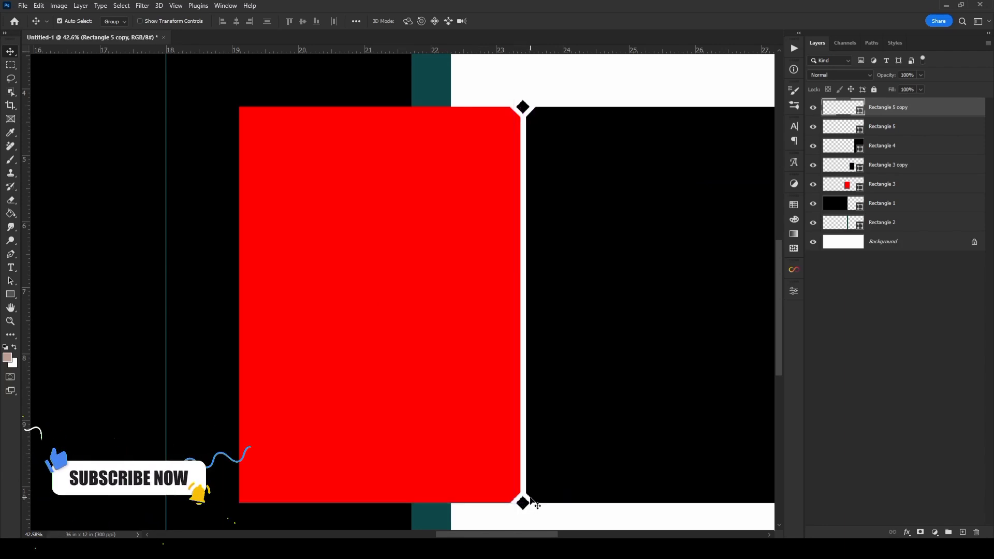
{"action": "scroll", "coordinate": [535, 503], "scroll_direction": "down", "scroll_amount": 5}
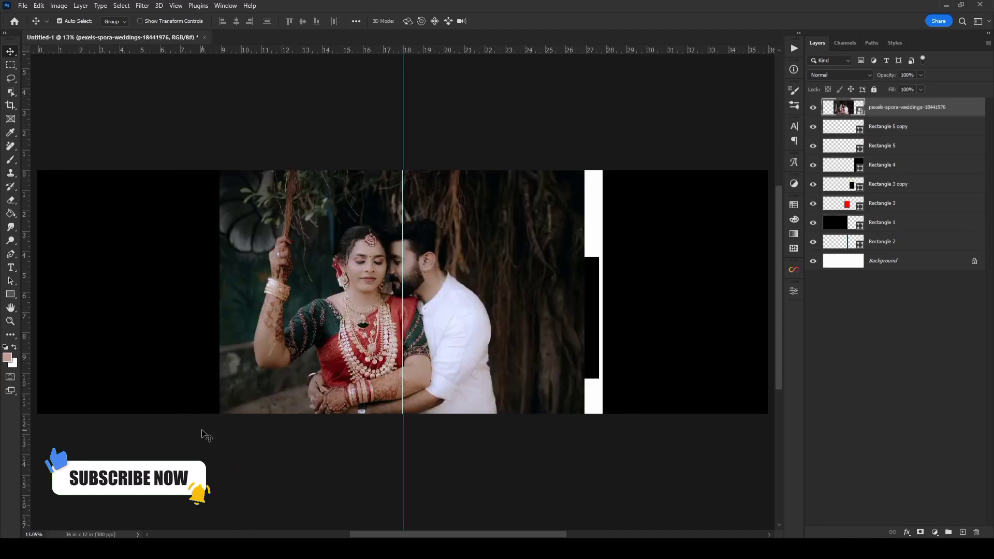
Clip the couple photo into the large black panel and shift it about 8.6 in left
{"action": "left_click_drag", "start_coordinate": [924, 106], "coordinate": [912, 220]}
{"action": "left_click", "coordinate": [910, 212], "text": "alt"}
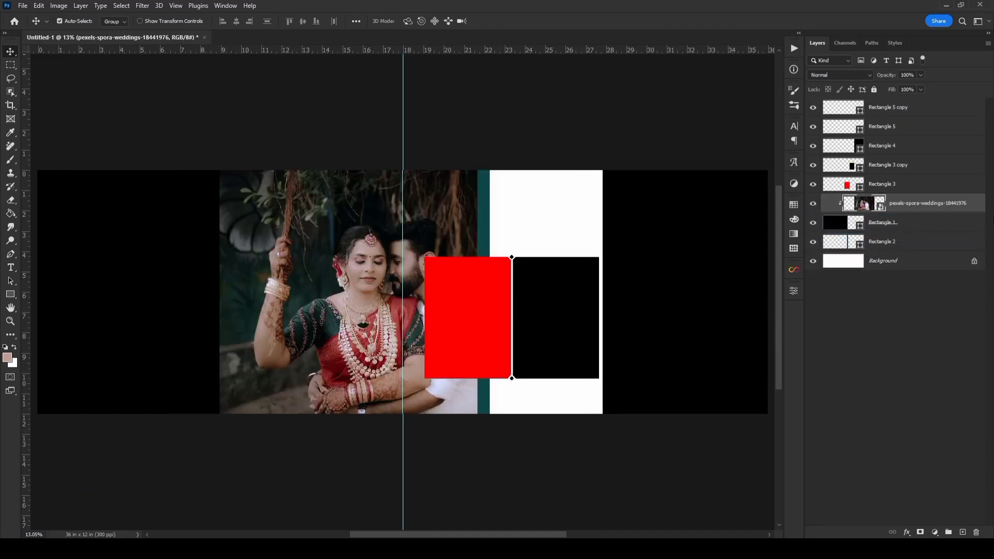
{"action": "key", "text": "ctrl+t"}
{"action": "left_click_drag", "start_coordinate": [324, 270], "coordinate": [141, 272]}
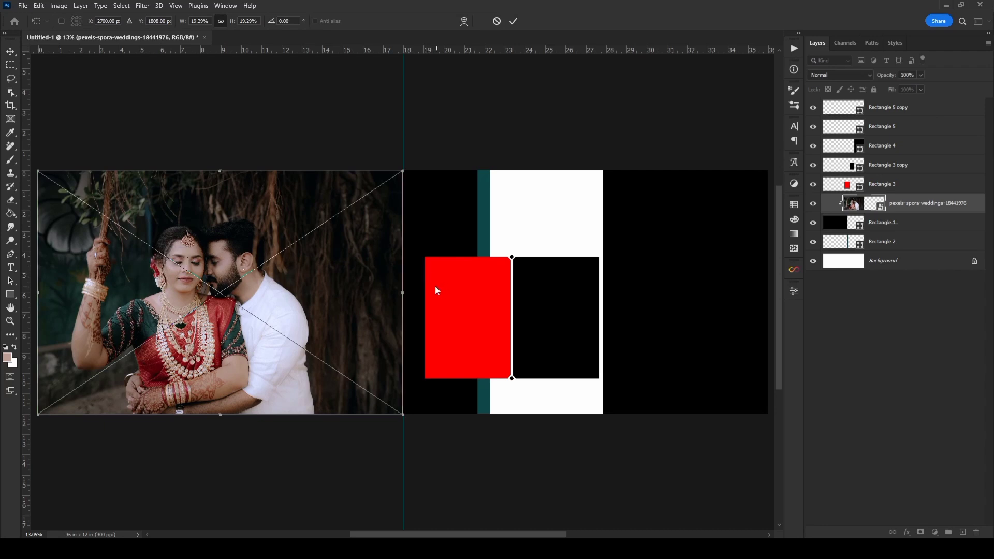
{"action": "left_click", "coordinate": [514, 21]}
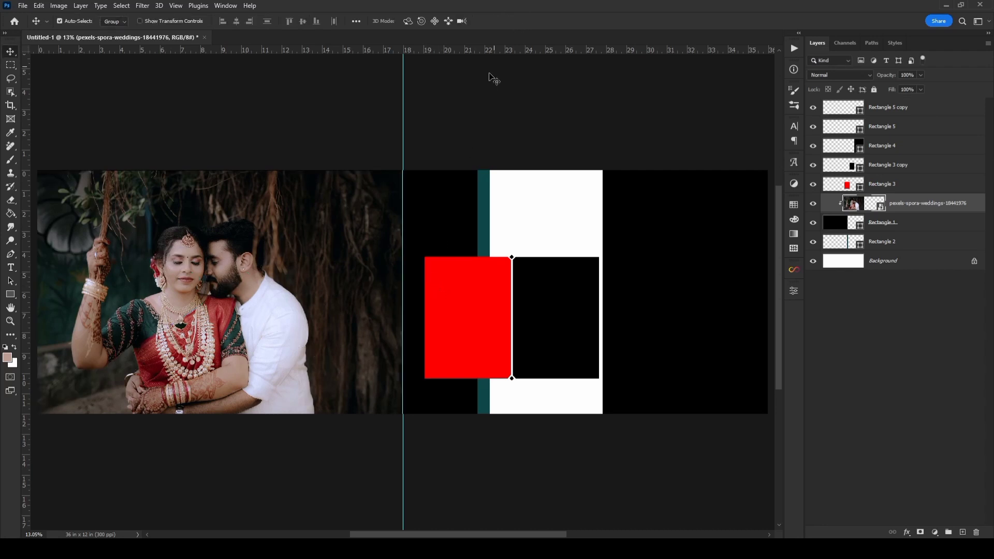
Rasterize the photo layer
{"action": "right_click", "coordinate": [936, 203]}
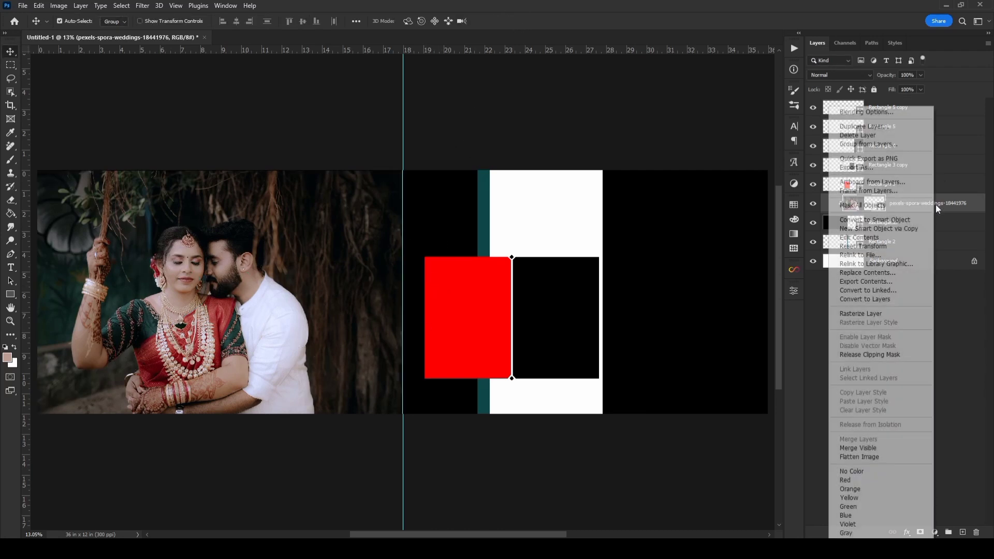
{"action": "left_click", "coordinate": [891, 314]}
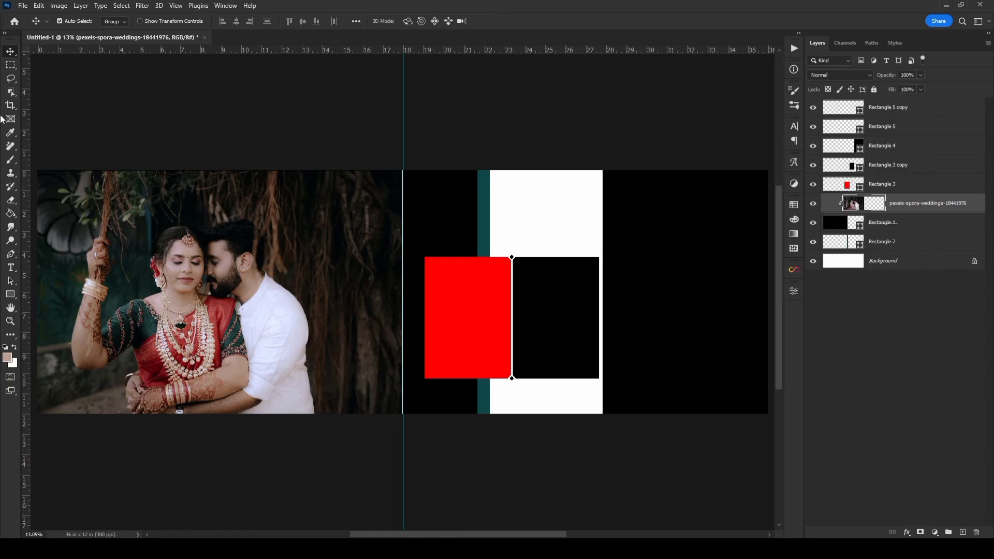
{"action": "left_click", "coordinate": [10, 65]}
Content-Aware fill the empty strip beside the photo to extend its background
{"action": "left_click_drag", "start_coordinate": [374, 156], "coordinate": [492, 451]}
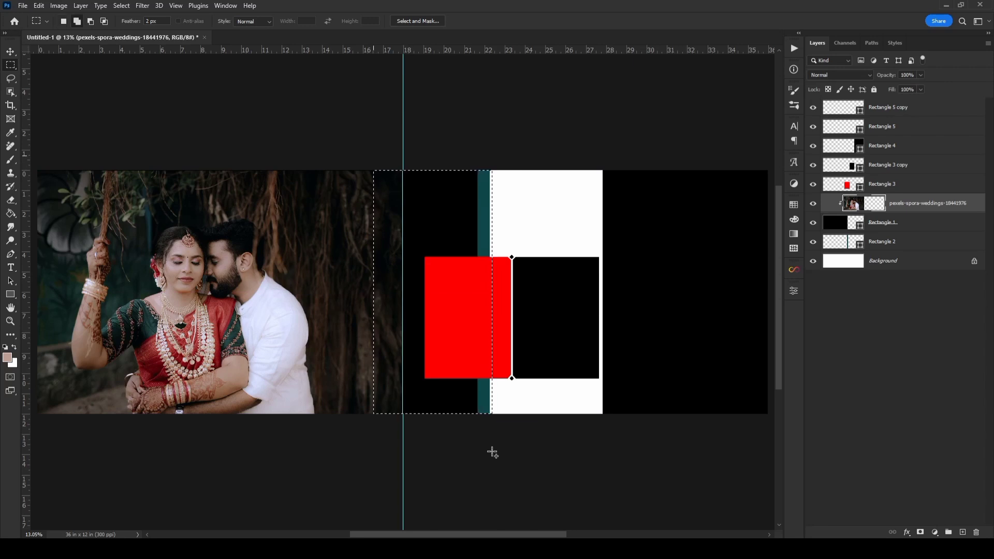
{"action": "key", "text": "shift+BackSpace"}
{"action": "key", "text": "Return"}
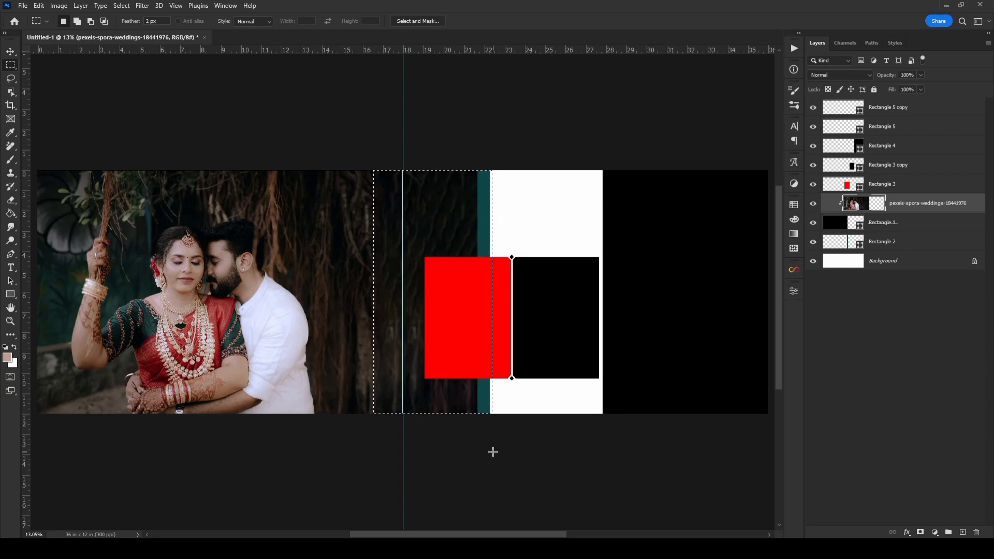
{"action": "key", "text": "ctrl+d"}
On a new layer clipped to the photo, draw a black-to-transparent gradient from the fold leftward
{"action": "left_click", "coordinate": [964, 533]}
{"action": "left_click", "coordinate": [932, 212], "text": "alt"}
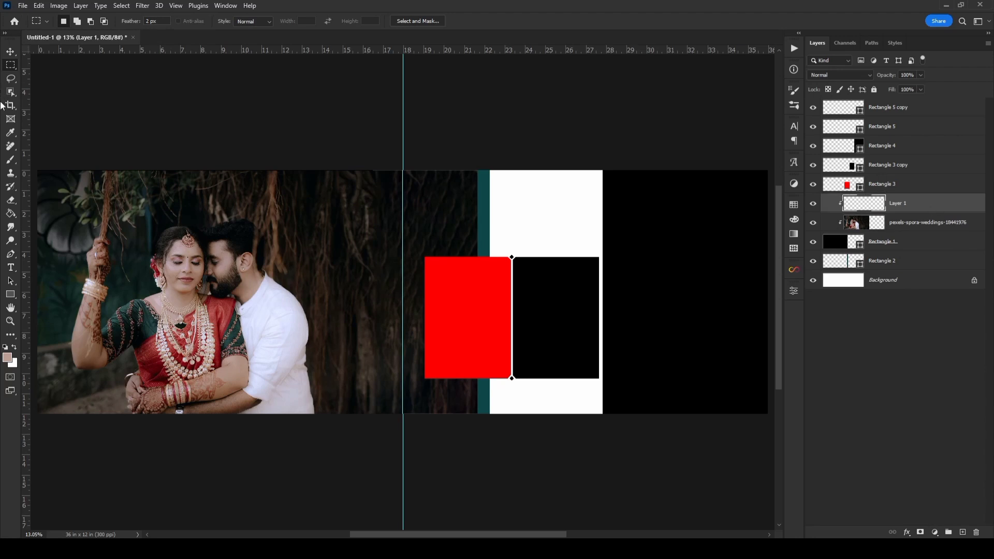
{"action": "right_click", "coordinate": [9, 214]}
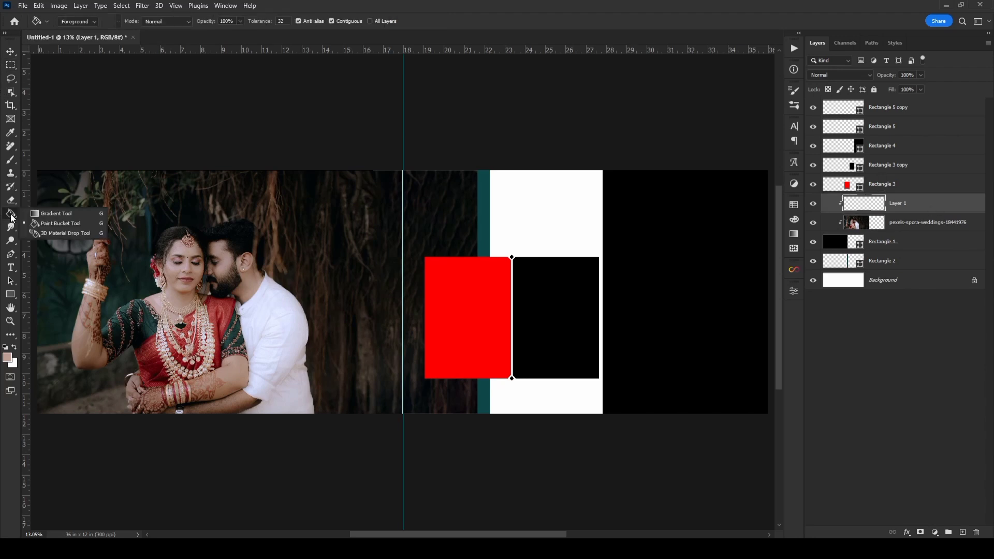
{"action": "left_click", "coordinate": [49, 215]}
{"action": "left_click", "coordinate": [7, 358]}
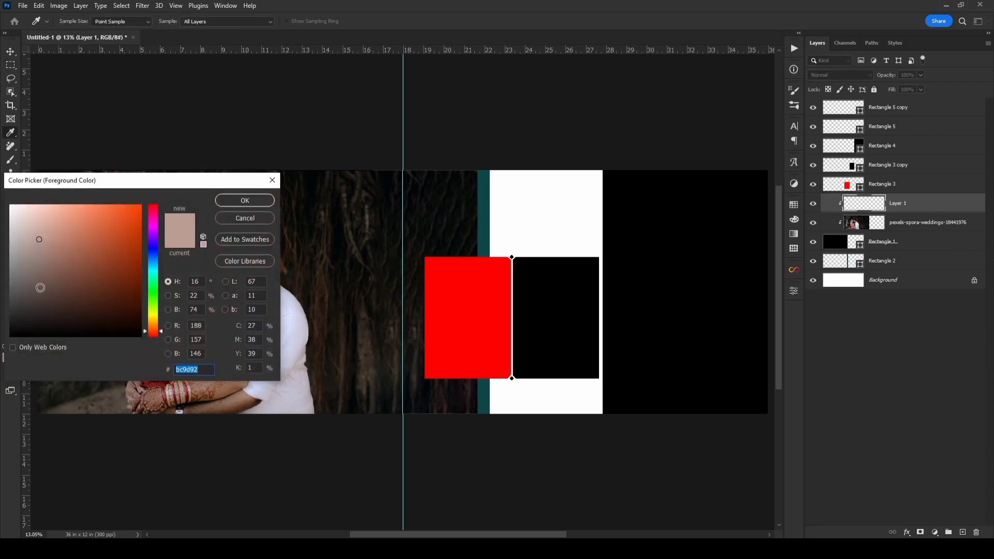
{"action": "left_click", "coordinate": [11, 335]}
{"action": "left_click", "coordinate": [245, 201]}
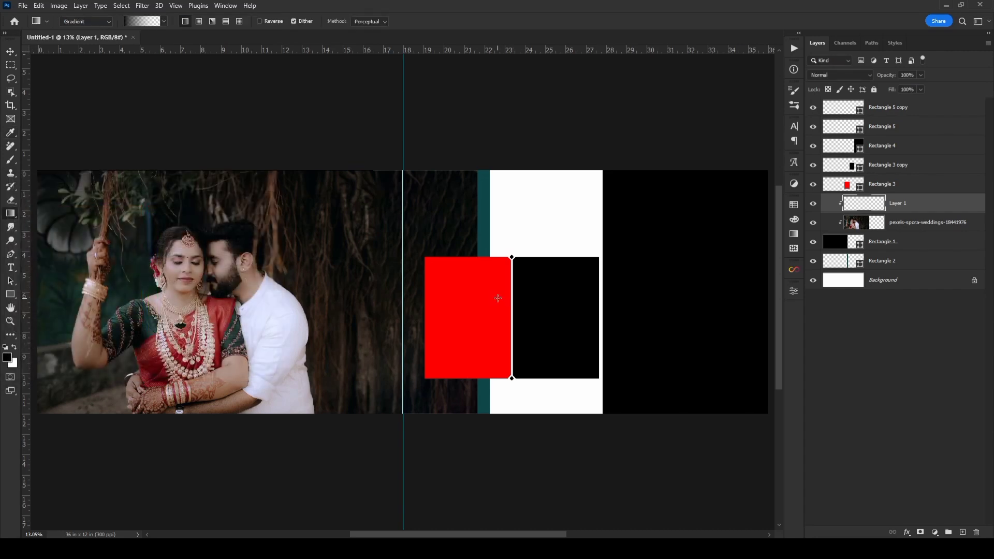
{"action": "mouse_move", "coordinate": [497, 298]}
{"action": "left_mouse_down"}
{"action": "mouse_move", "coordinate": [346, 297]}
{"action": "mouse_move", "coordinate": [473, 299]}
{"action": "left_mouse_up"}
{"action": "key", "text": "ctrl+z"}
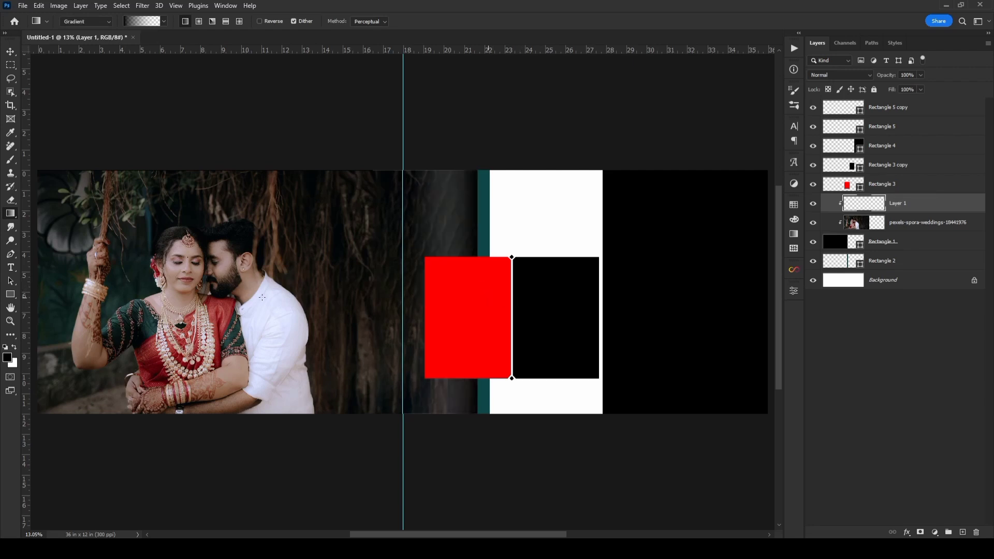
{"action": "left_click_drag", "start_coordinate": [505, 299], "coordinate": [185, 302]}
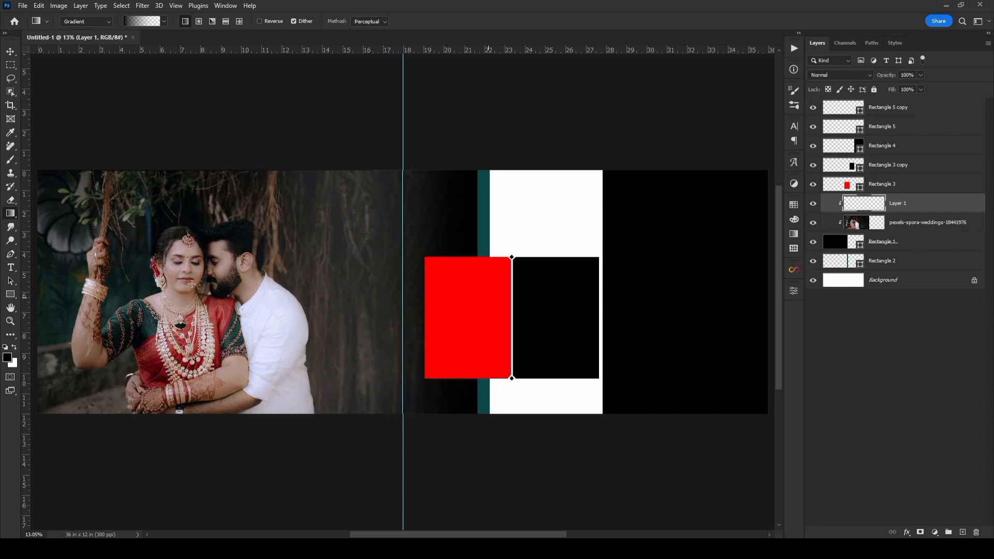
{"action": "key", "text": "Return"}
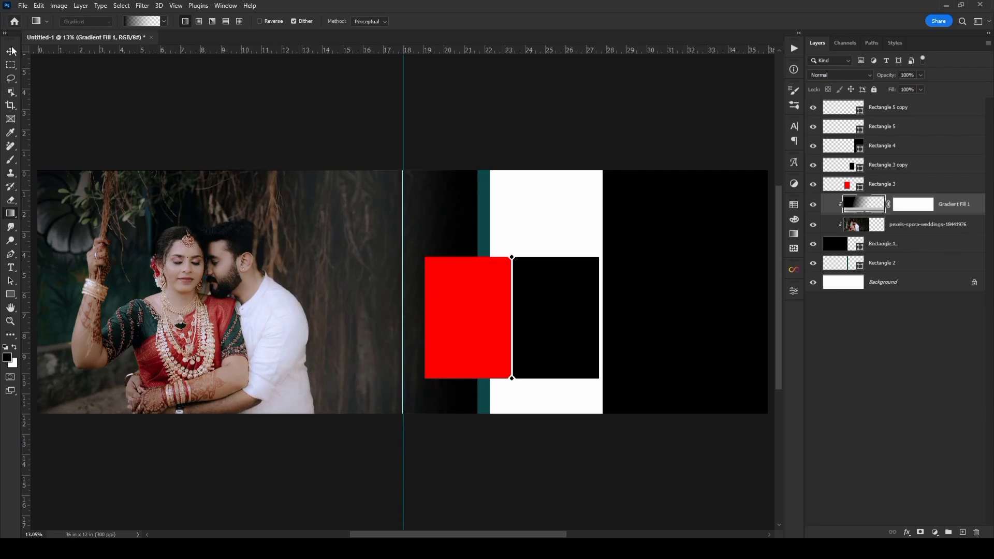
Set the gradient layer's opacity to 40%
{"action": "left_click", "coordinate": [12, 52]}
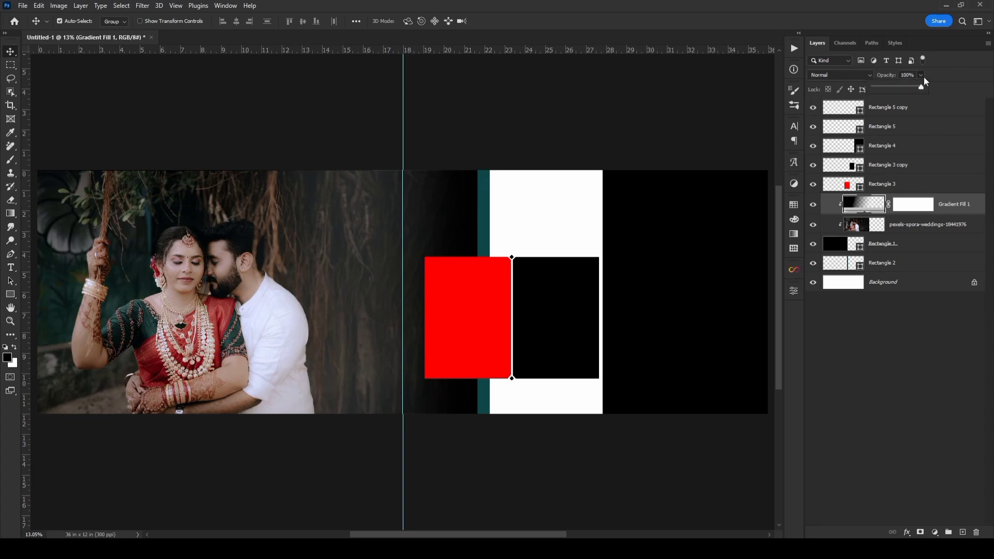
{"action": "left_click_drag", "start_coordinate": [896, 88], "coordinate": [892, 87]}
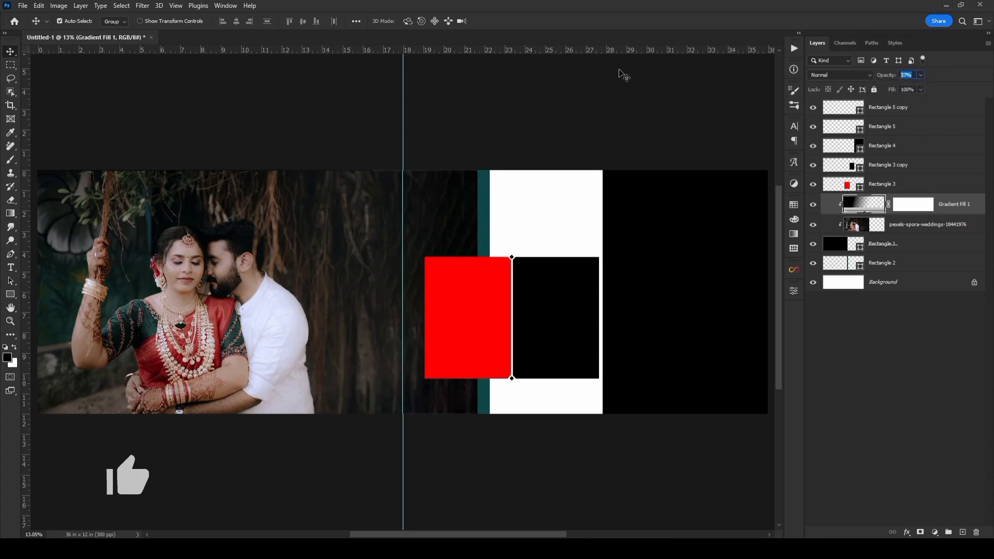
{"action": "type", "text": "40"}
{"action": "key", "text": "Return"}
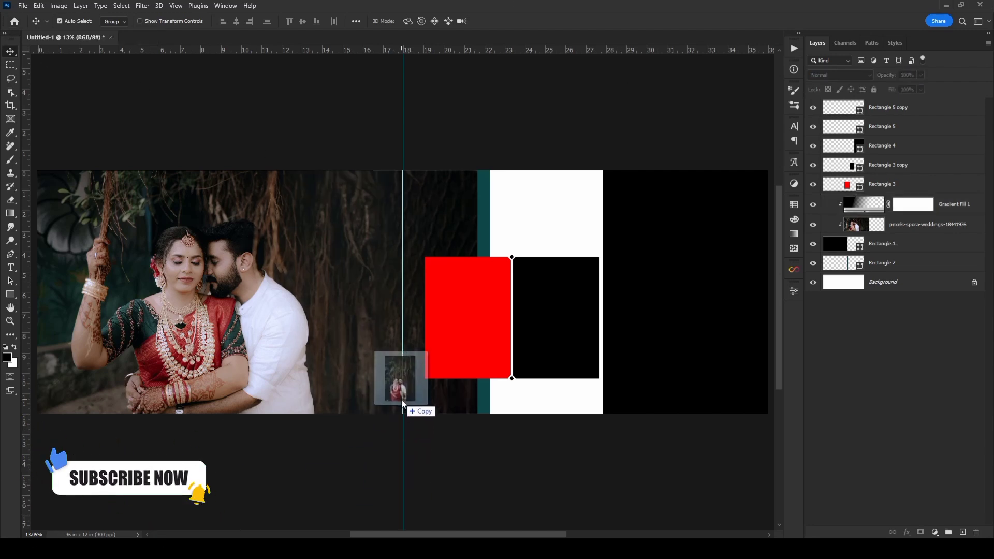
Add a second couple photo, clip it to Rectangle 3, and scale it to fill the red panel
{"action": "left_click_drag", "start_coordinate": [395, 497], "coordinate": [401, 397]}
{"action": "left_click_drag", "start_coordinate": [908, 115], "coordinate": [915, 193]}
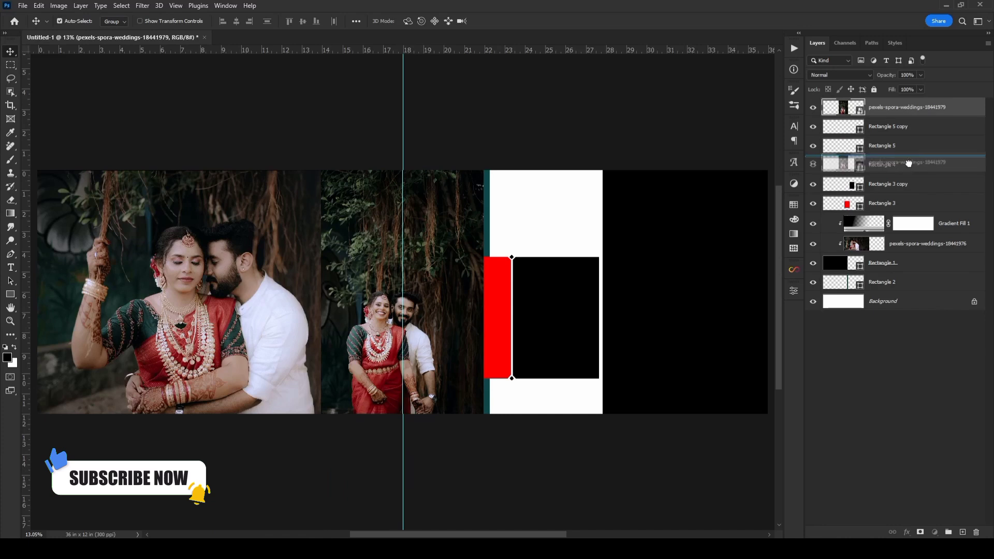
{"action": "key", "text": "ctrl+alt+g"}
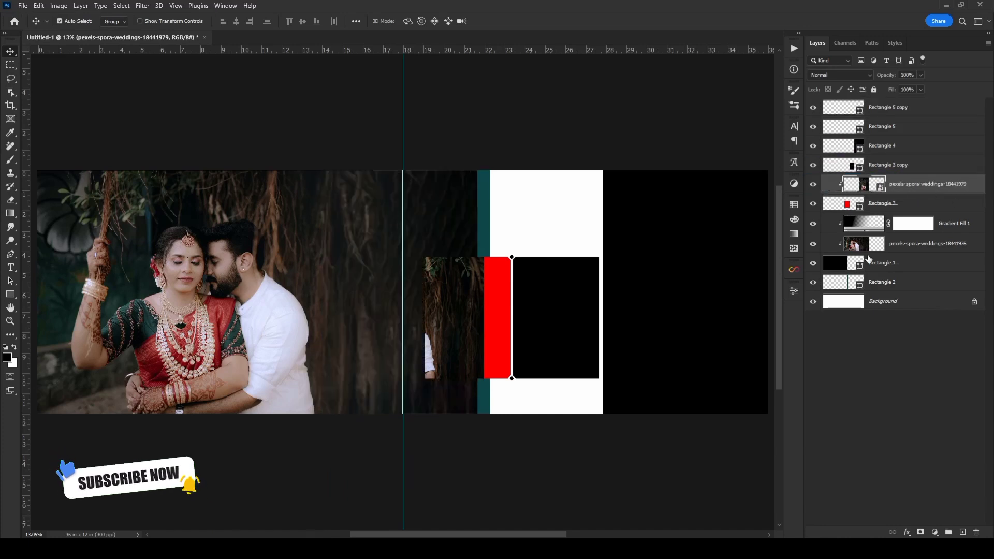
{"action": "key", "text": "ctrl+t"}
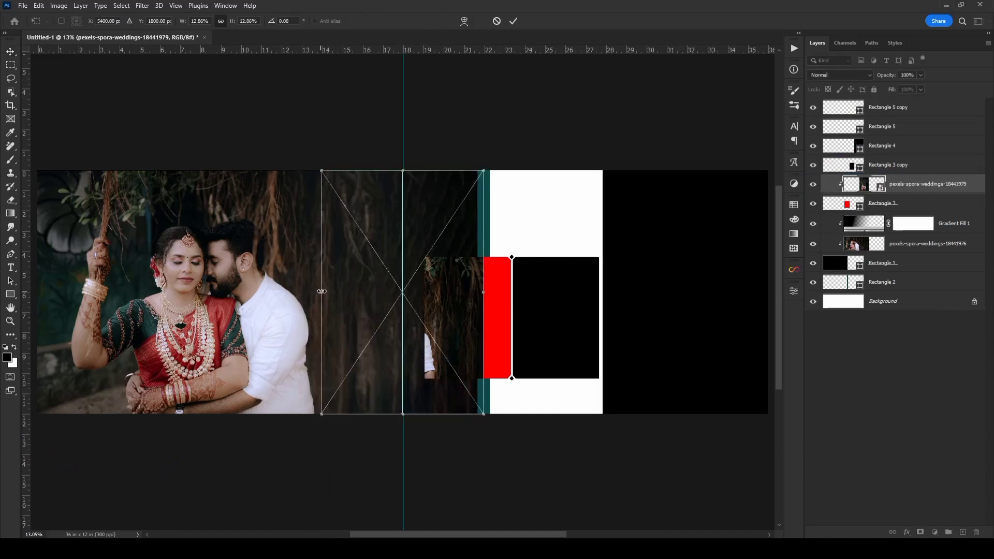
{"action": "mouse_move", "coordinate": [322, 291]}
{"action": "left_mouse_down"}
{"action": "mouse_move", "coordinate": [389, 291]}
{"action": "mouse_move", "coordinate": [468, 311]}
{"action": "left_mouse_up"}
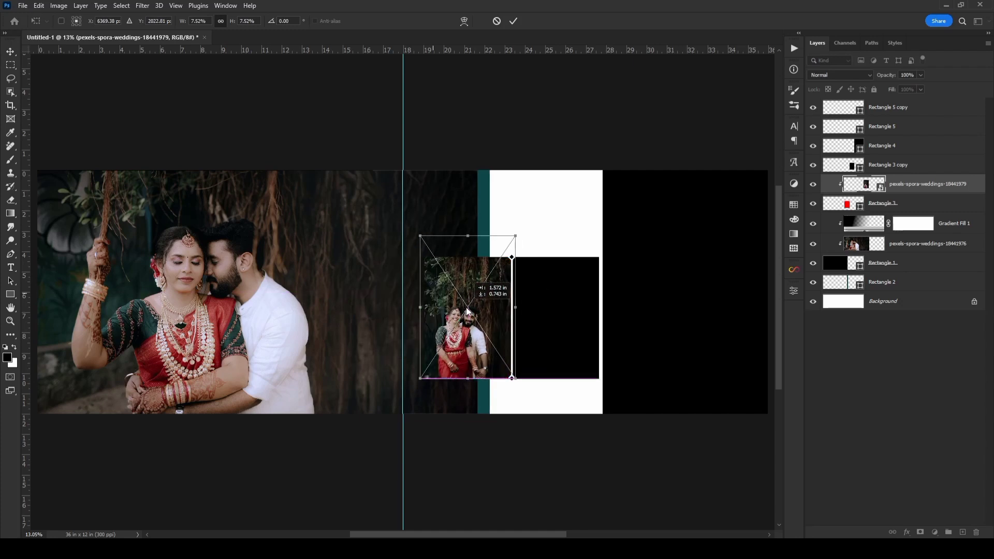
{"action": "left_click", "coordinate": [516, 20]}
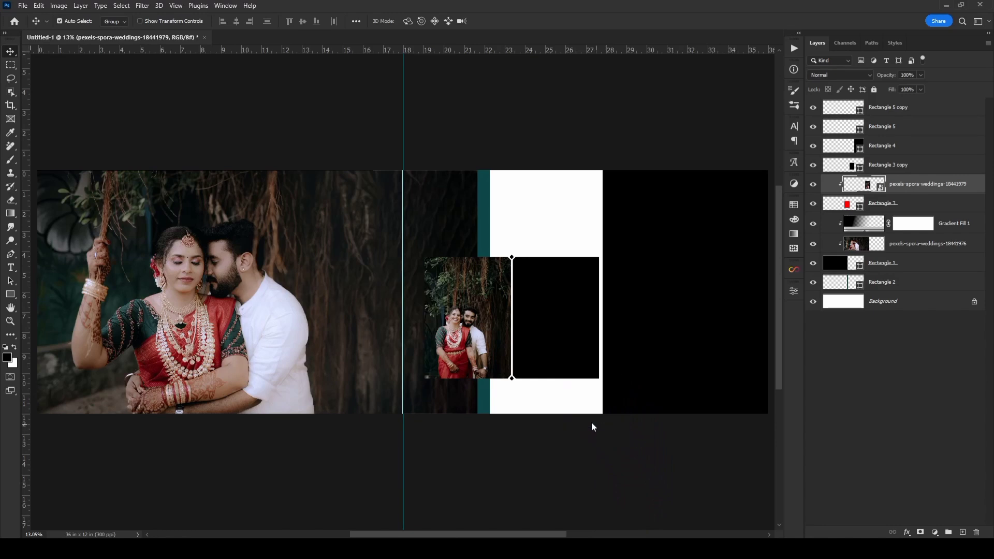
Place a third couple photo clipped to Rectangle 3 copy, sized to fill the black panel
{"action": "mouse_move", "coordinate": [637, 456]}
{"action": "left_mouse_down"}
{"action": "mouse_move", "coordinate": [925, 201]}
{"action": "mouse_move", "coordinate": [929, 168]}
{"action": "left_mouse_up"}
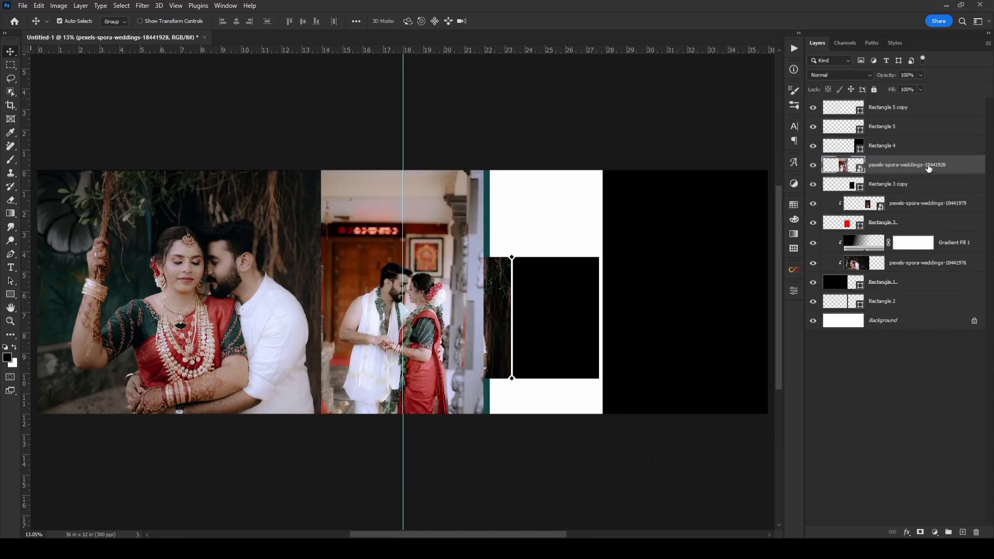
{"action": "left_click", "coordinate": [939, 170], "text": "alt"}
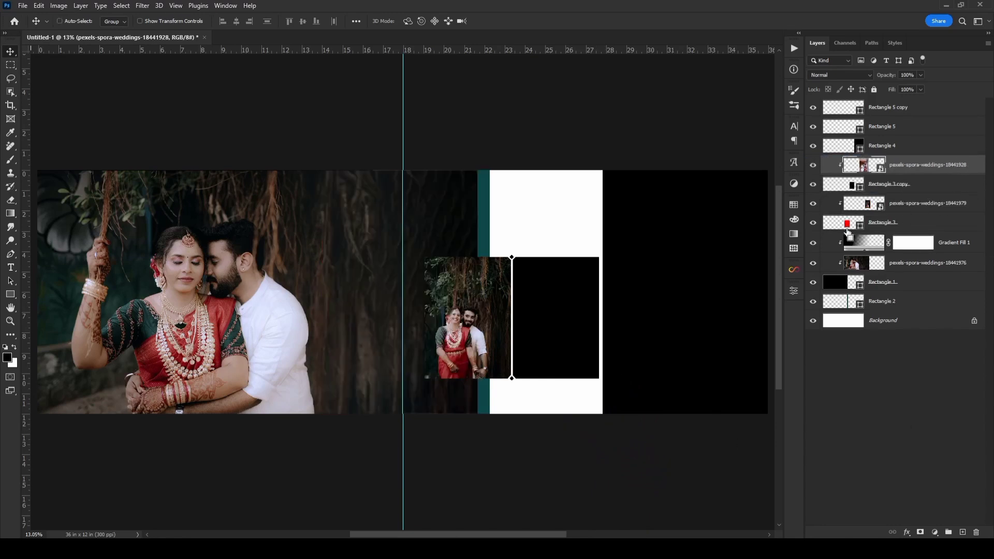
{"action": "key", "text": "ctrl+t"}
{"action": "mouse_move", "coordinate": [25, 306]}
{"action": "left_mouse_down"}
{"action": "mouse_move", "coordinate": [581, 307]}
{"action": "mouse_move", "coordinate": [404, 331]}
{"action": "mouse_move", "coordinate": [623, 296]}
{"action": "mouse_move", "coordinate": [606, 261]}
{"action": "mouse_move", "coordinate": [550, 294]}
{"action": "left_mouse_up"}
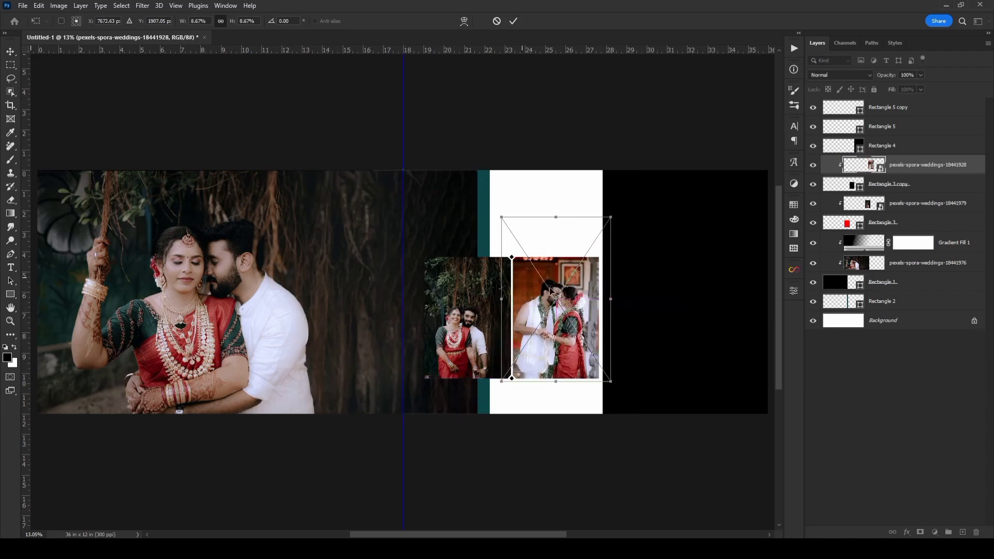
{"action": "left_click_drag", "start_coordinate": [556, 215], "coordinate": [564, 255]}
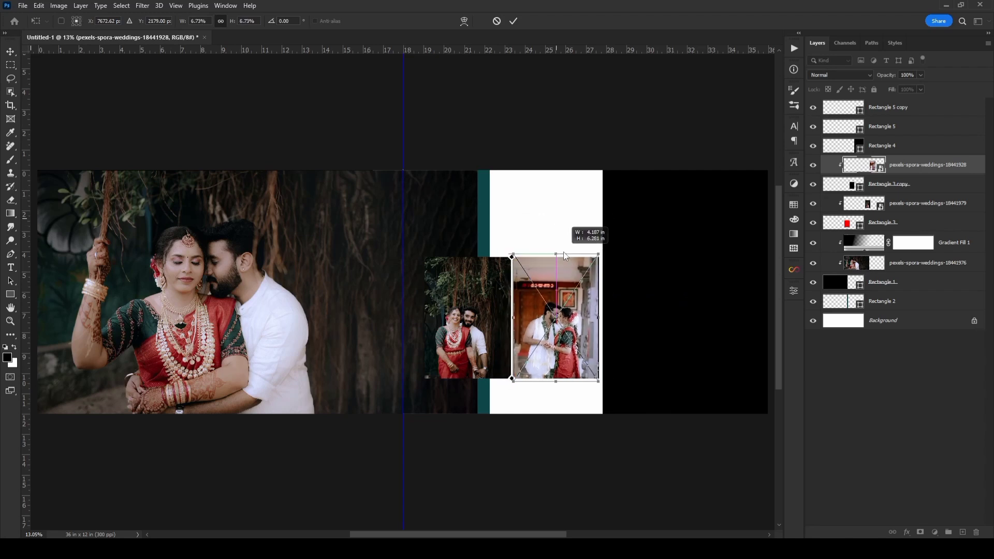
{"action": "left_click_drag", "start_coordinate": [601, 318], "coordinate": [563, 331]}
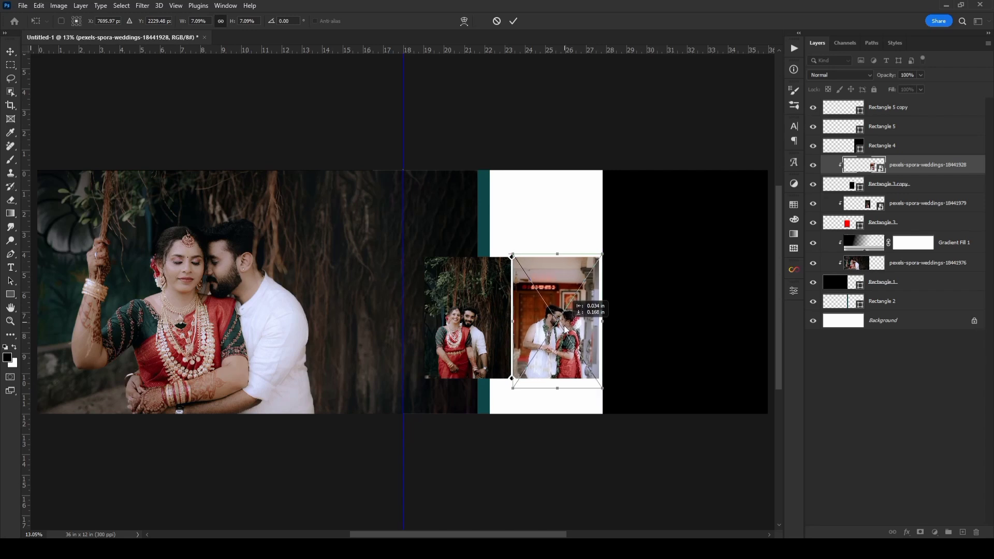
{"action": "left_click", "coordinate": [513, 21]}
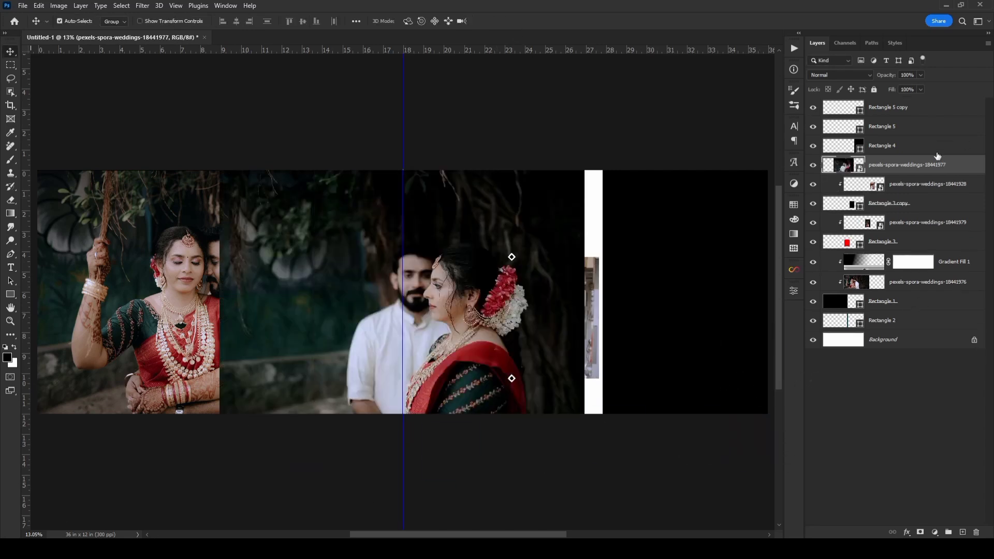
Clip the indoor couple photo to Rectangle 4 and position it to fill the right-end rectangle
{"action": "left_click_drag", "start_coordinate": [926, 167], "coordinate": [927, 158]}
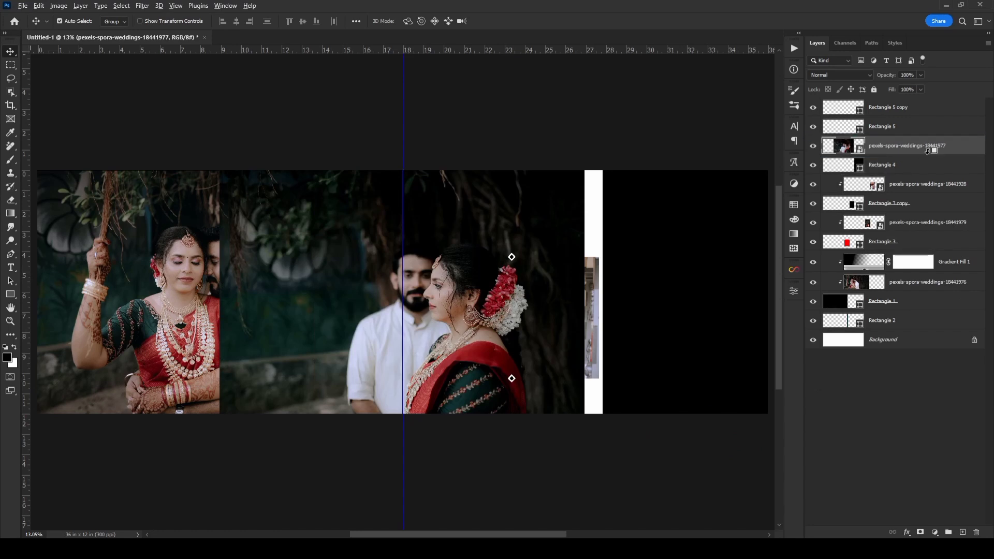
{"action": "left_click", "coordinate": [928, 152], "text": "alt"}
{"action": "key", "text": "ctrl+t"}
{"action": "left_click_drag", "start_coordinate": [499, 299], "coordinate": [763, 301]}
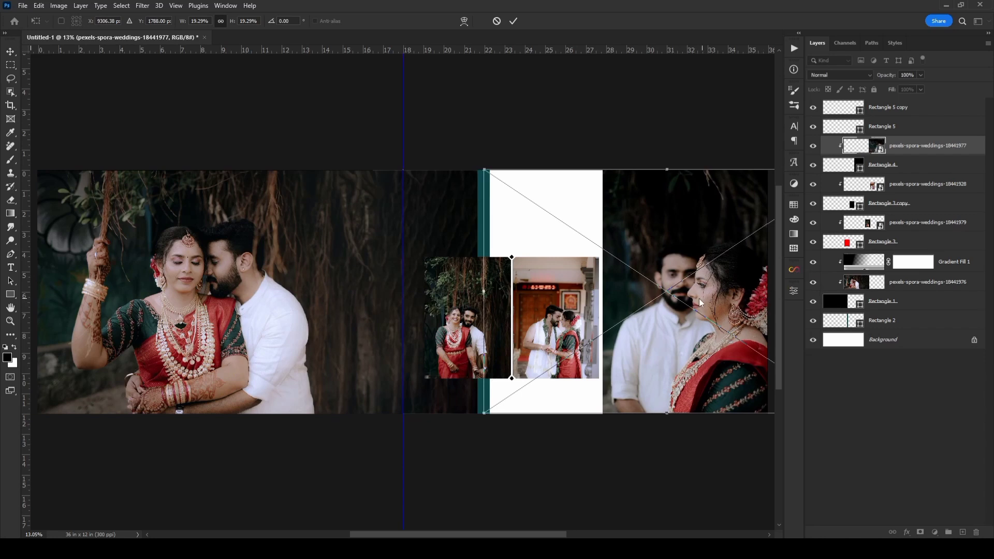
{"action": "left_click_drag", "start_coordinate": [699, 298], "coordinate": [695, 302]}
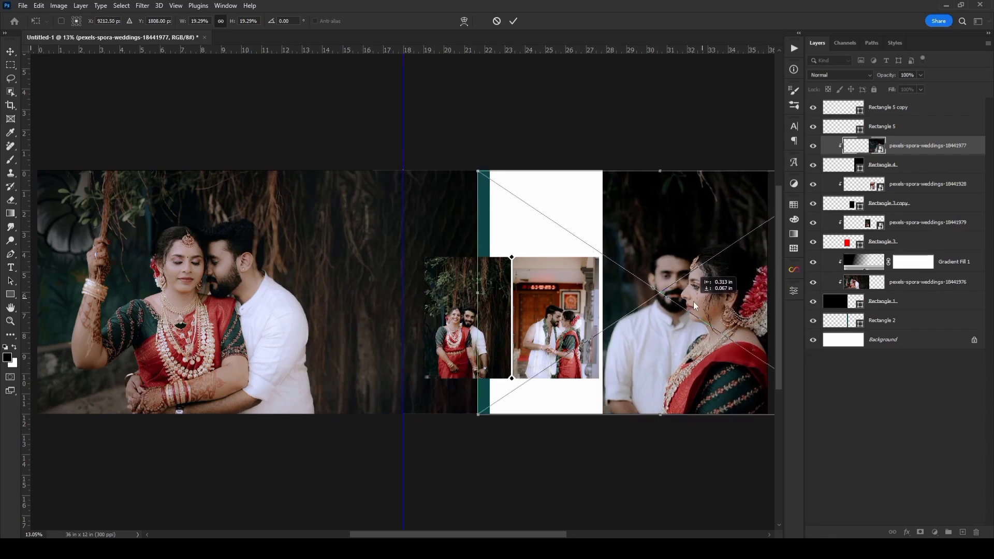
{"action": "left_click", "coordinate": [515, 23]}
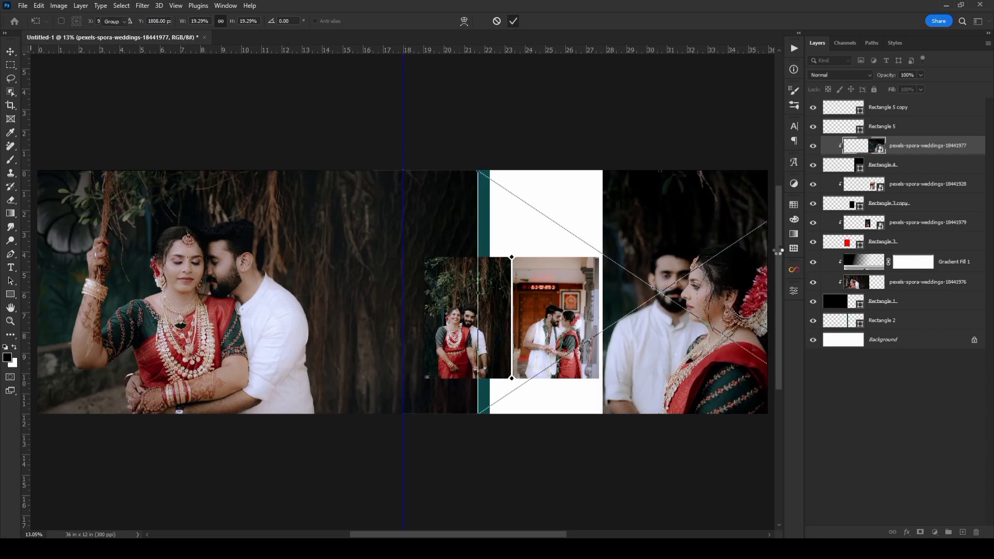
{"action": "left_click", "coordinate": [517, 267]}
Recolour the top diamond with a light green sampled from the photo and brightened
{"action": "scroll", "coordinate": [514, 264], "scroll_direction": "up", "scroll_amount": 4}
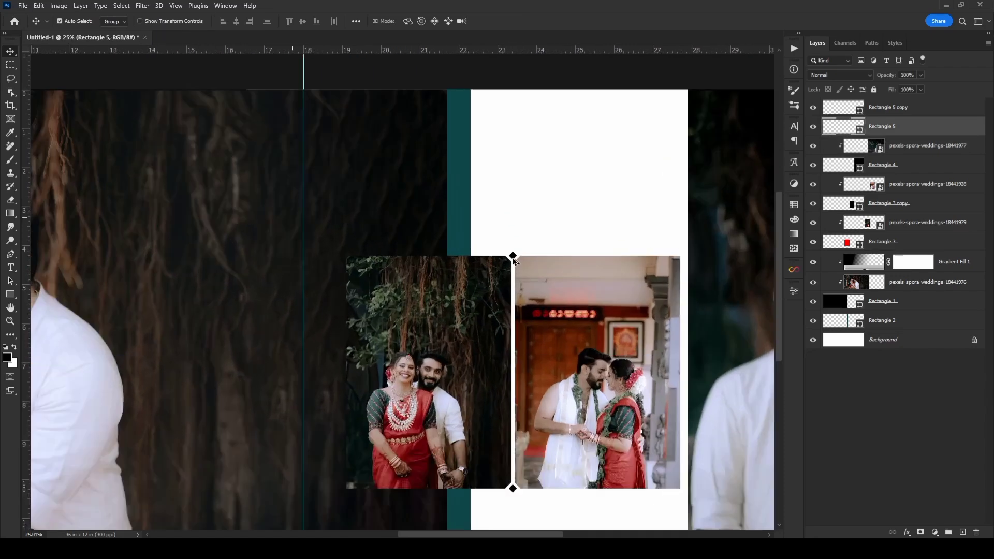
{"action": "double_click", "coordinate": [840, 129]}
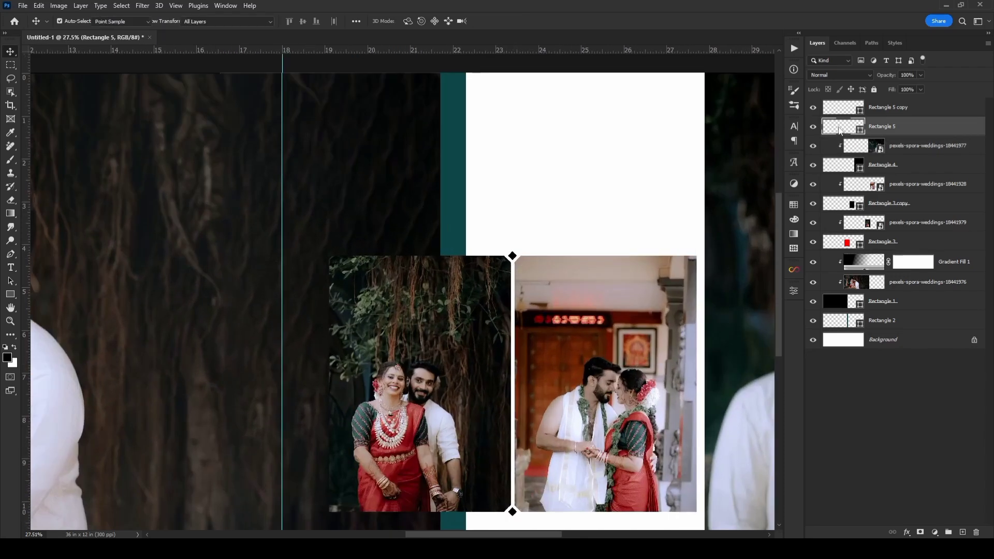
{"action": "left_click", "coordinate": [585, 395]}
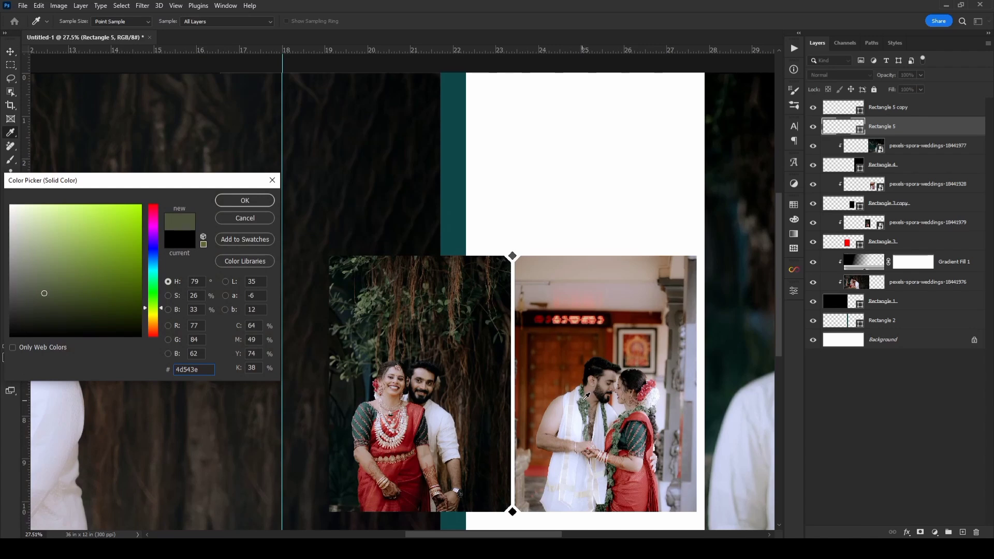
{"action": "left_click_drag", "start_coordinate": [99, 296], "coordinate": [81, 246]}
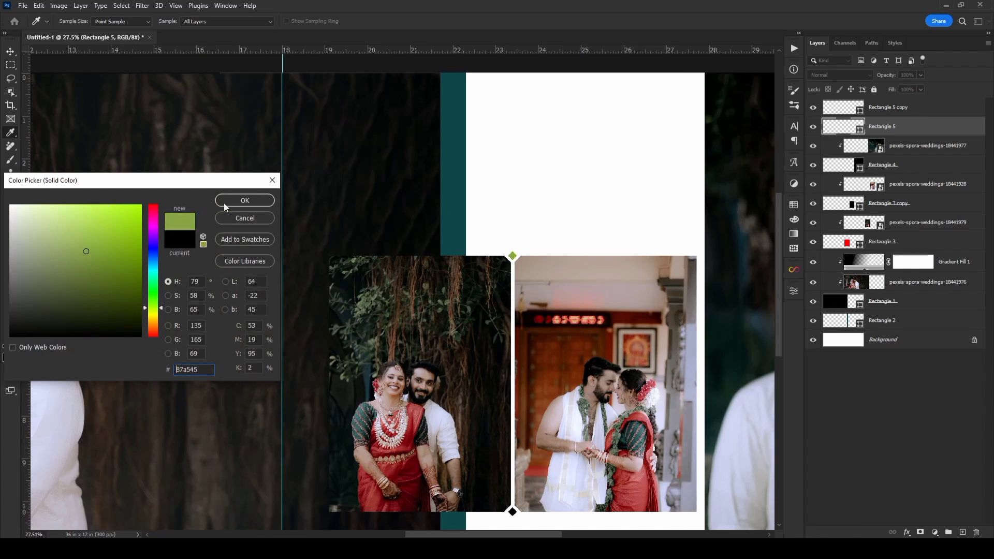
{"action": "left_click", "coordinate": [243, 202]}
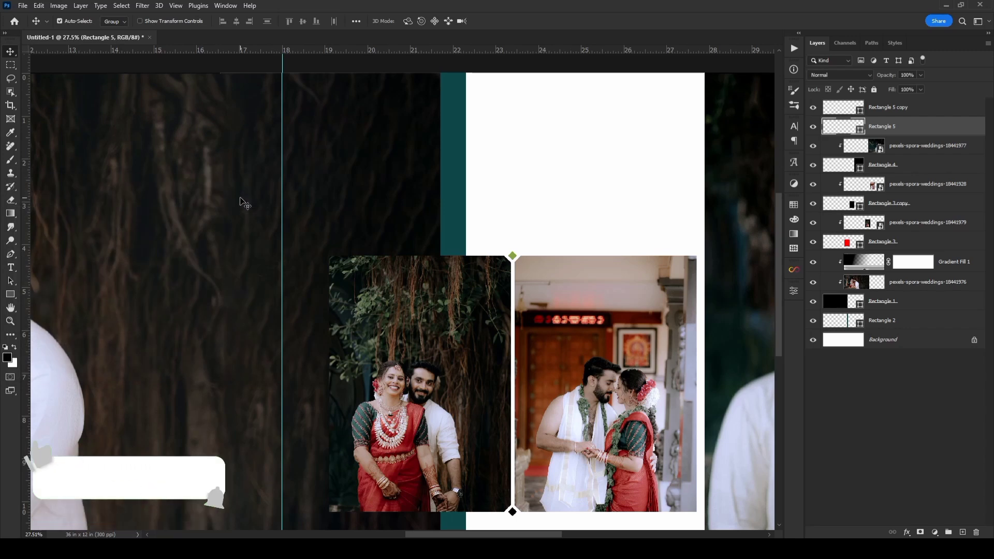
Give the bottom diamond the same light green as the top diamond
{"action": "left_click", "coordinate": [849, 109]}
{"action": "double_click", "coordinate": [850, 108]}
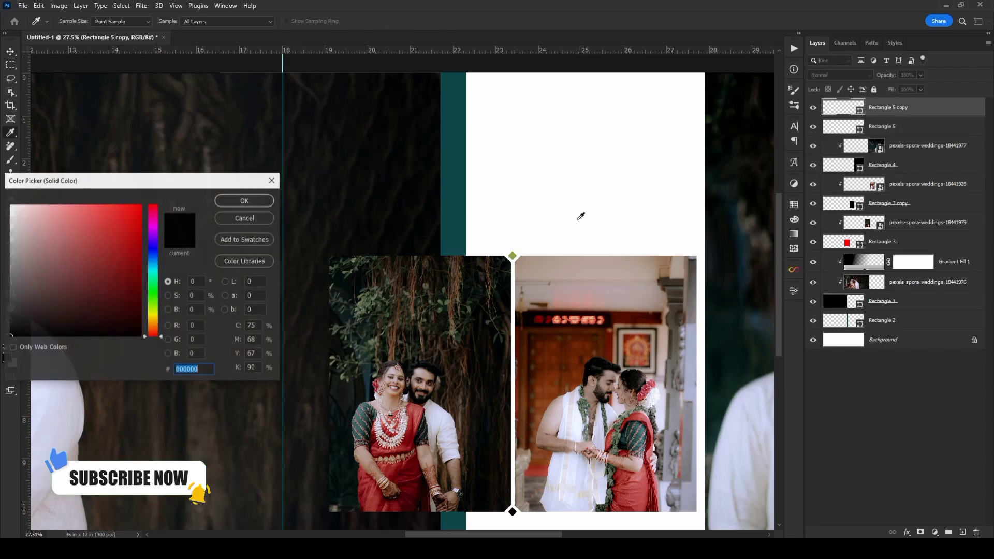
{"action": "left_click", "coordinate": [513, 255]}
{"action": "left_click", "coordinate": [231, 202]}
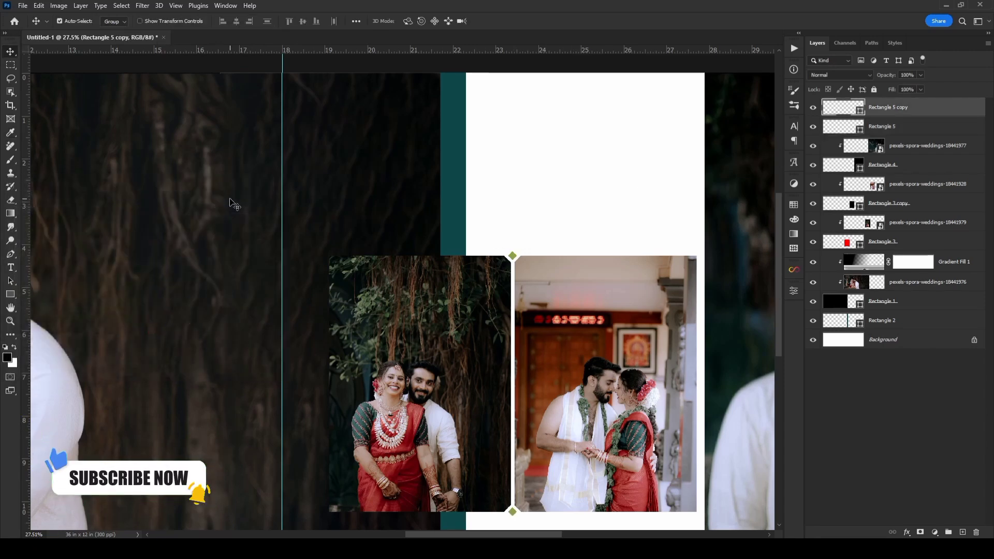
Recolour the accent bar to muted olive 849461 and fit the whole spread in the window
{"action": "left_click", "coordinate": [850, 321]}
{"action": "double_click", "coordinate": [850, 321]}
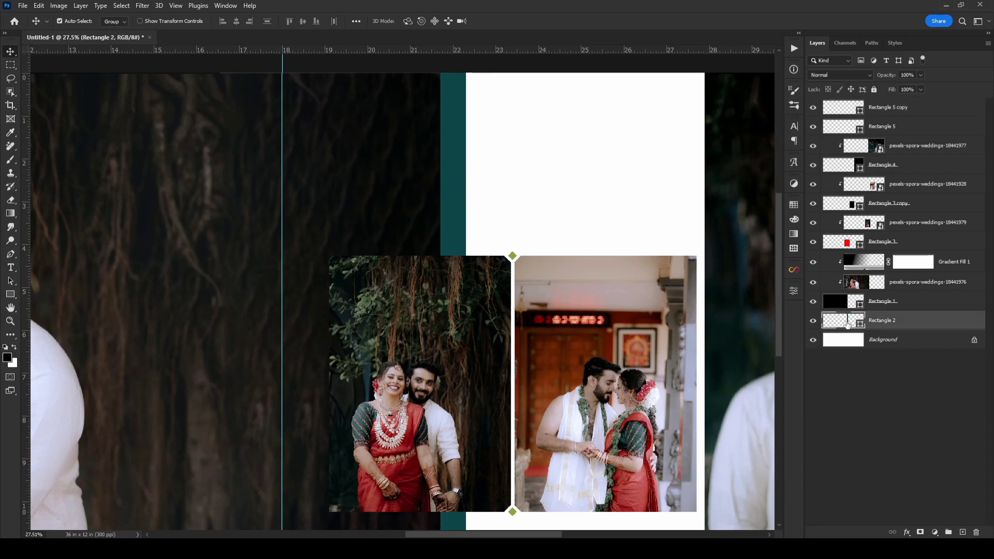
{"action": "left_click", "coordinate": [513, 256]}
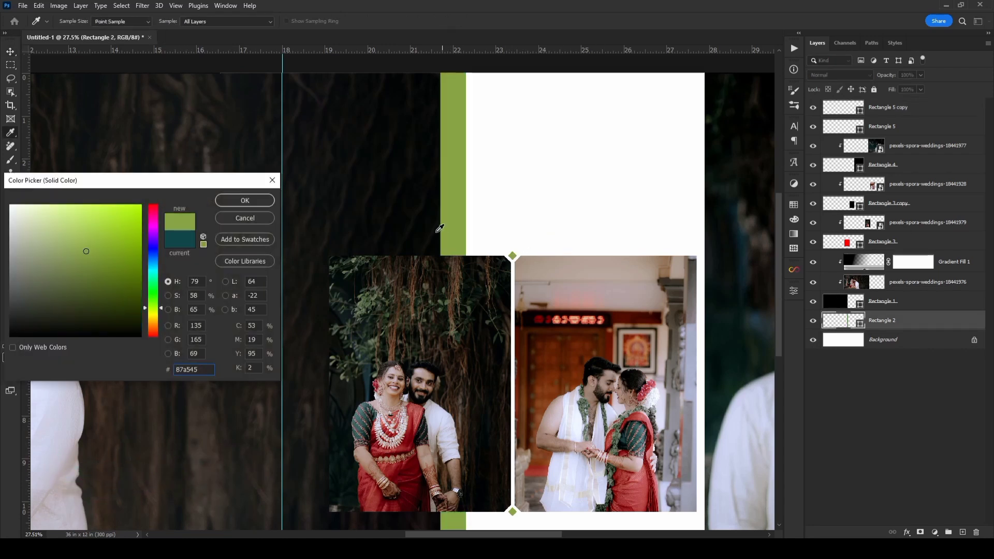
{"action": "left_click_drag", "start_coordinate": [111, 263], "coordinate": [56, 268]}
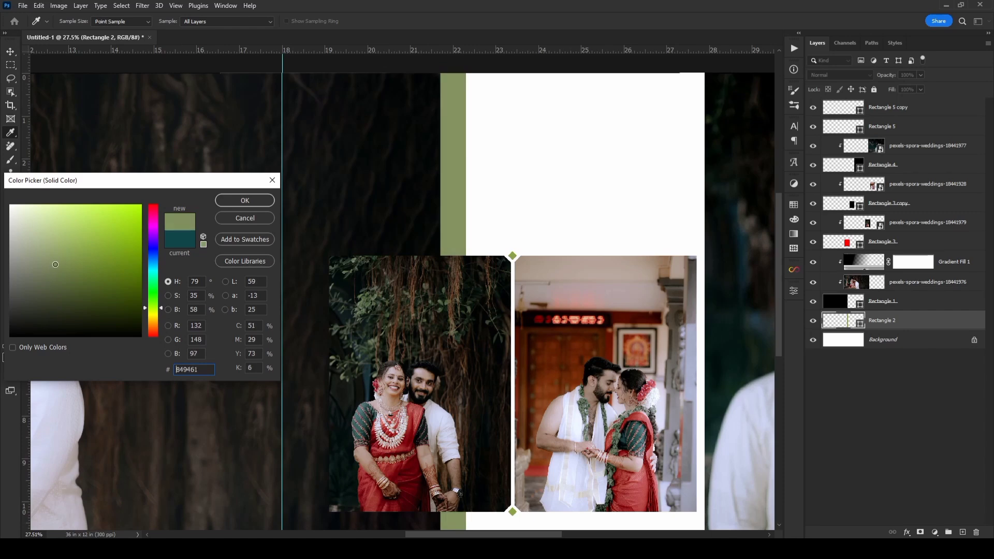
{"action": "key", "text": "Return"}
{"action": "key", "text": "v"}
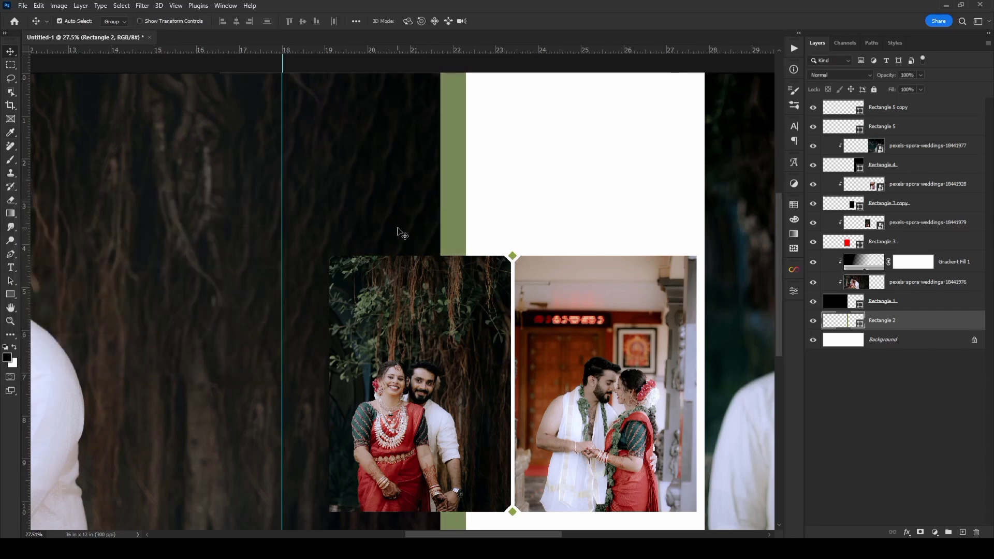
{"action": "key", "text": "ctrl+0"}
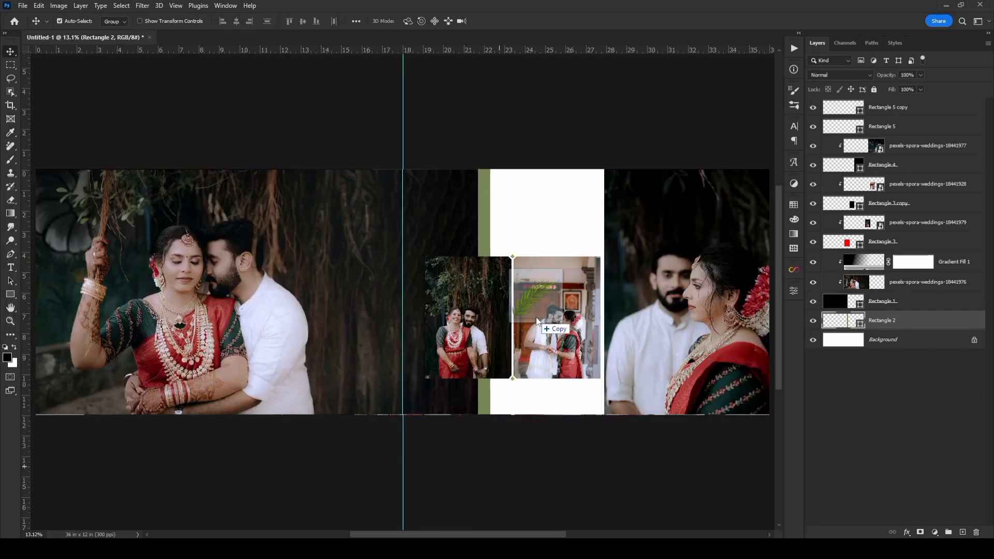
Place Leaf_PNG_Clip_Art-1981 small at the white panel's top-right, flipped vertically and horizontally
{"action": "left_click_drag", "start_coordinate": [268, 511], "coordinate": [533, 231]}
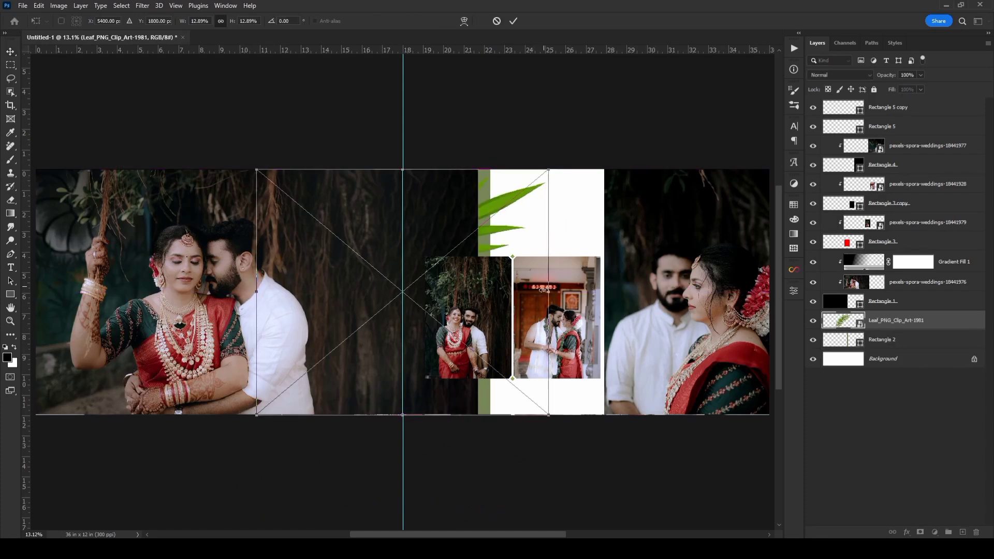
{"action": "mouse_move", "coordinate": [533, 230]}
{"action": "left_mouse_down"}
{"action": "mouse_move", "coordinate": [374, 315]}
{"action": "mouse_move", "coordinate": [326, 322]}
{"action": "left_mouse_up"}
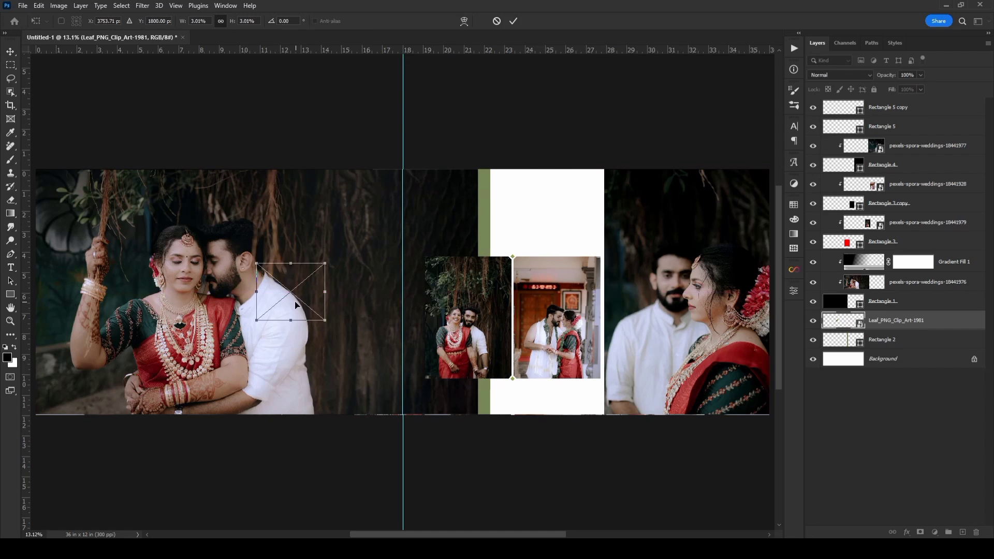
{"action": "right_click", "coordinate": [545, 230]}
{"action": "left_click", "coordinate": [572, 427]}
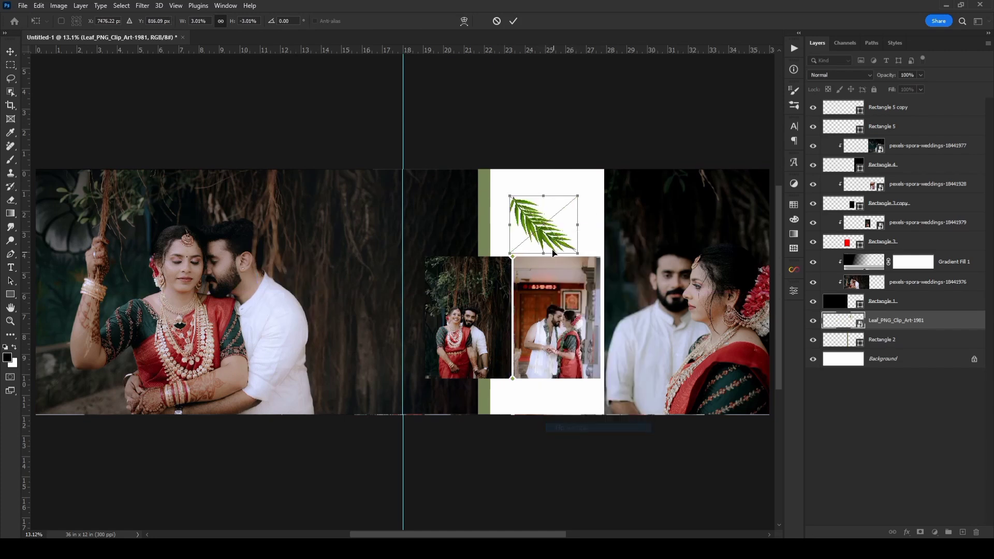
{"action": "left_click_drag", "start_coordinate": [534, 227], "coordinate": [587, 185]}
{"action": "right_click", "coordinate": [557, 194]}
{"action": "left_click", "coordinate": [611, 386]}
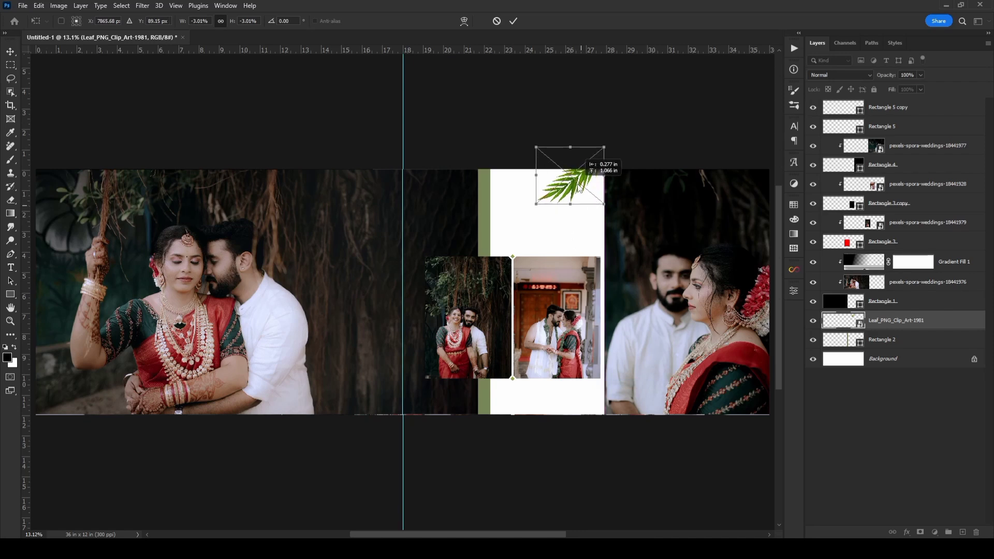
{"action": "left_click", "coordinate": [514, 21]}
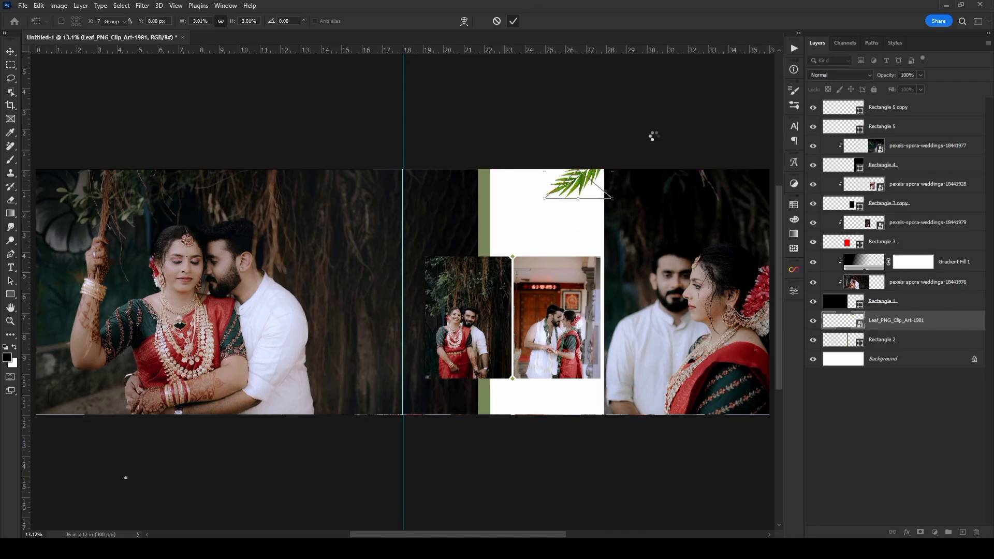
Fade the leaf layer to 50% opacity
{"action": "left_click", "coordinate": [919, 75]}
{"action": "left_click_drag", "start_coordinate": [904, 92], "coordinate": [898, 91]}
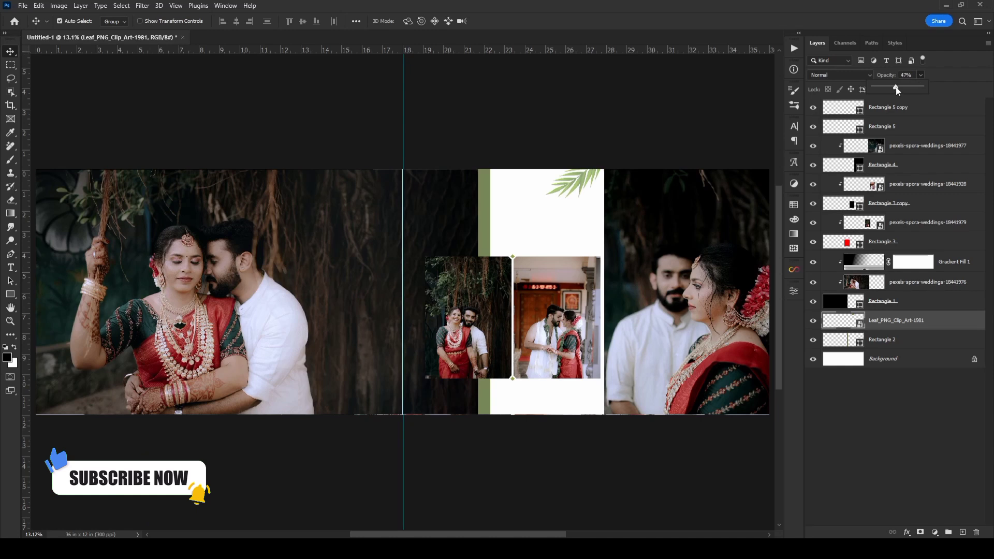
{"action": "left_click", "coordinate": [919, 76]}
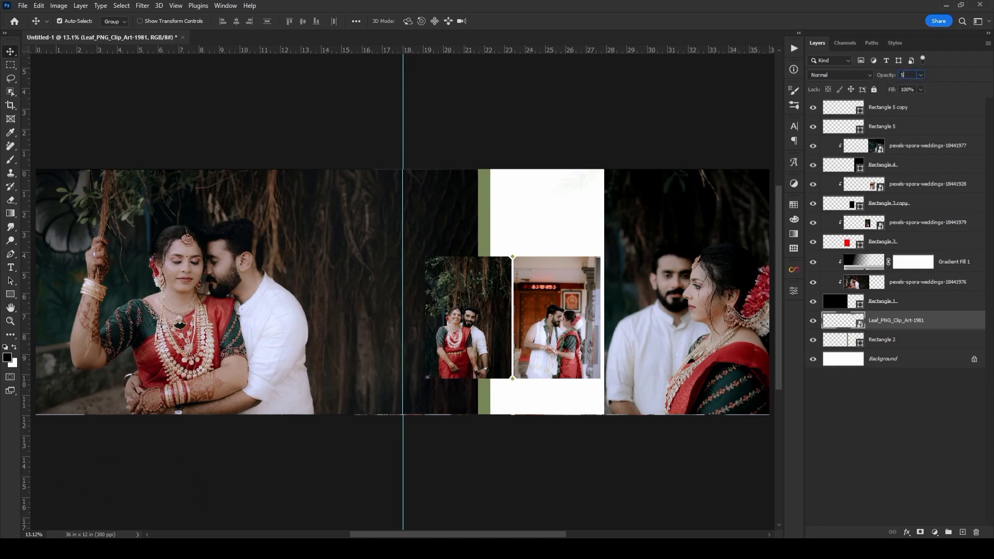
Duplicate the faded leaf, flip it vertically, and place it at the white panel's bottom
{"action": "left_click_drag", "start_coordinate": [391, 85], "coordinate": [515, 198]}
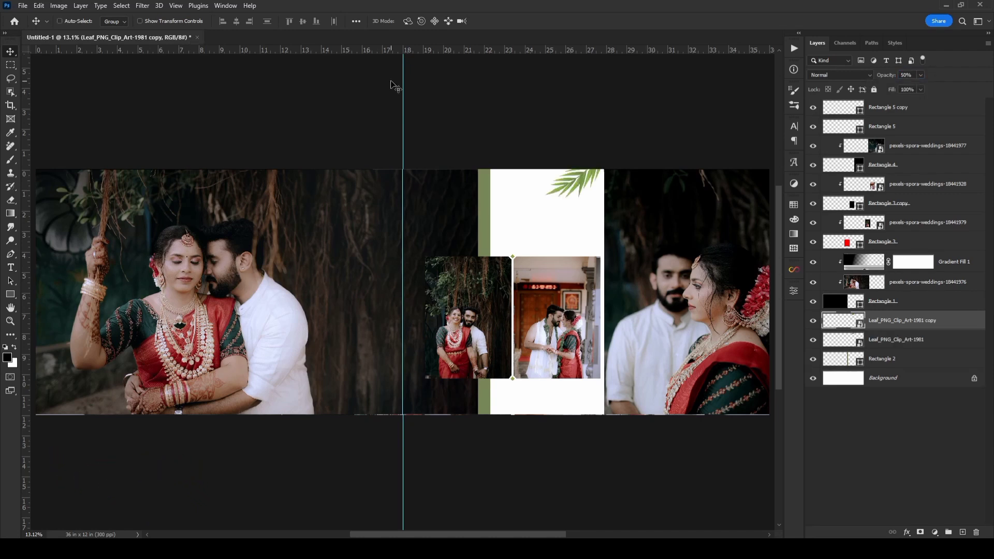
{"action": "key", "text": "ctrl+t"}
{"action": "left_click_drag", "start_coordinate": [589, 185], "coordinate": [543, 415]}
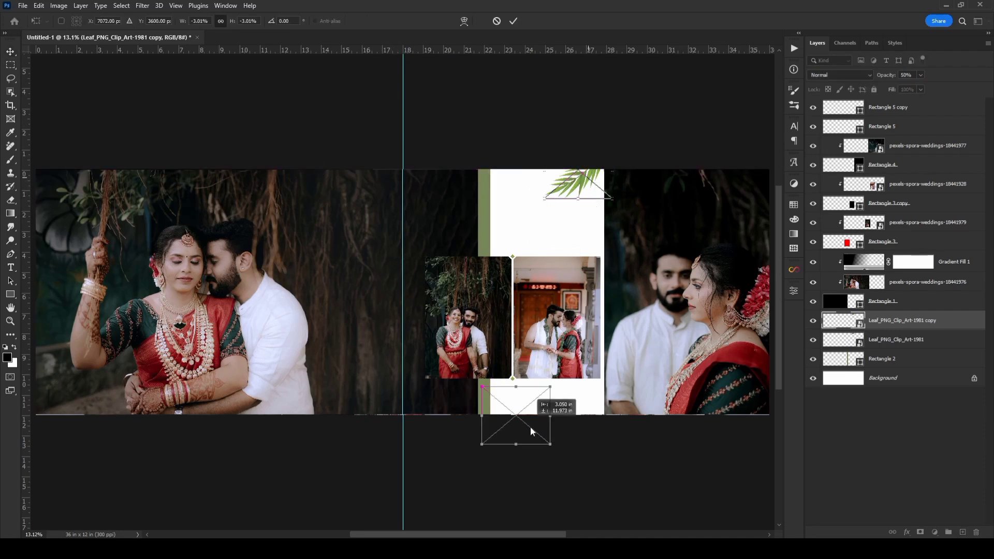
{"action": "right_click", "coordinate": [540, 404]}
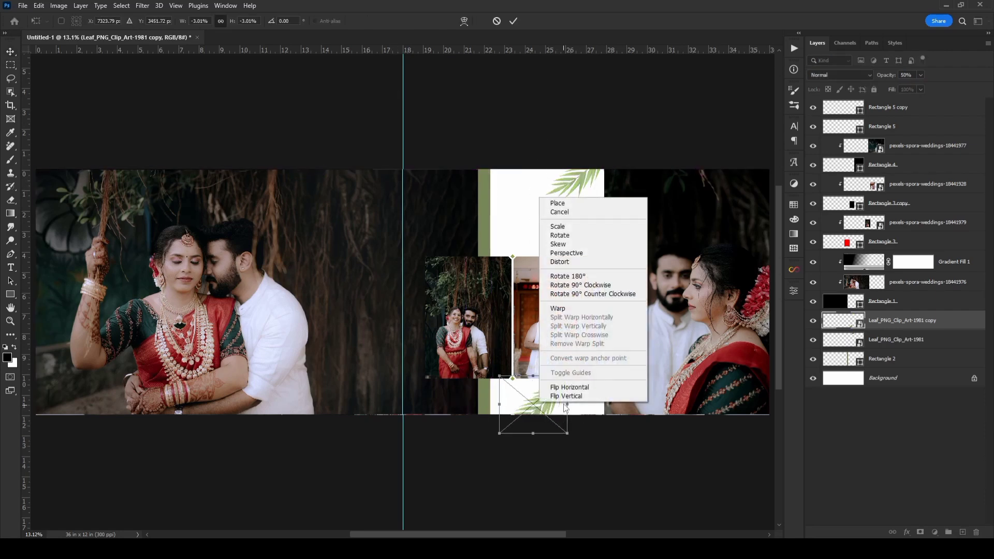
{"action": "left_click", "coordinate": [566, 396]}
{"action": "left_click_drag", "start_coordinate": [537, 391], "coordinate": [527, 403]}
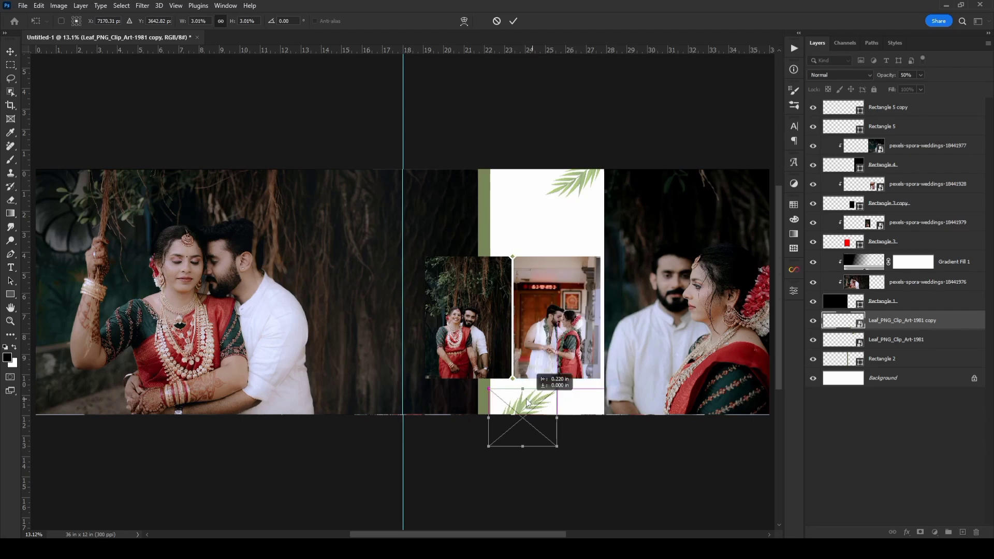
{"action": "key", "text": "Return"}
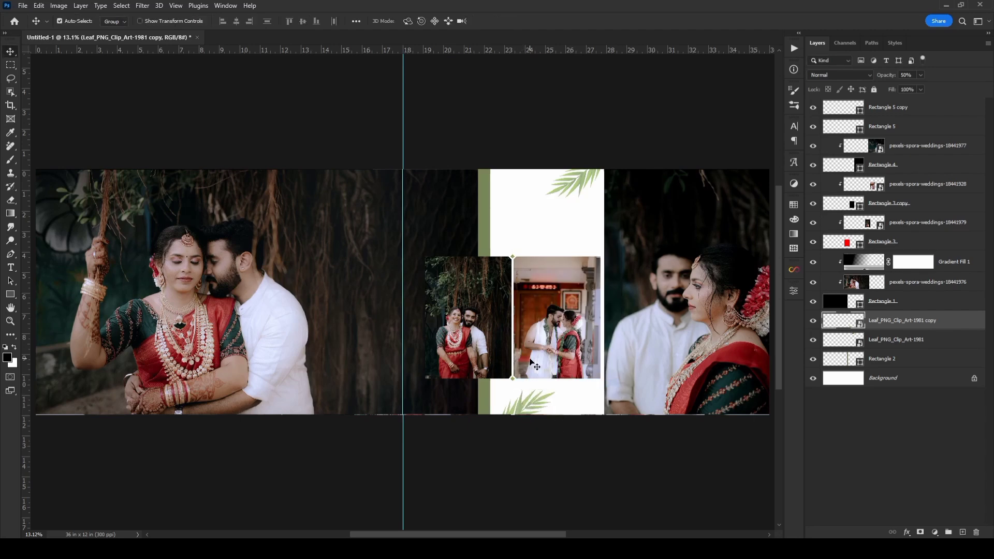
Preview the finished spread full screen with panels and guides hidden
{"action": "key", "text": "Tab"}
{"action": "scroll", "coordinate": [532, 362], "scroll_direction": "up", "scroll_amount": 2}
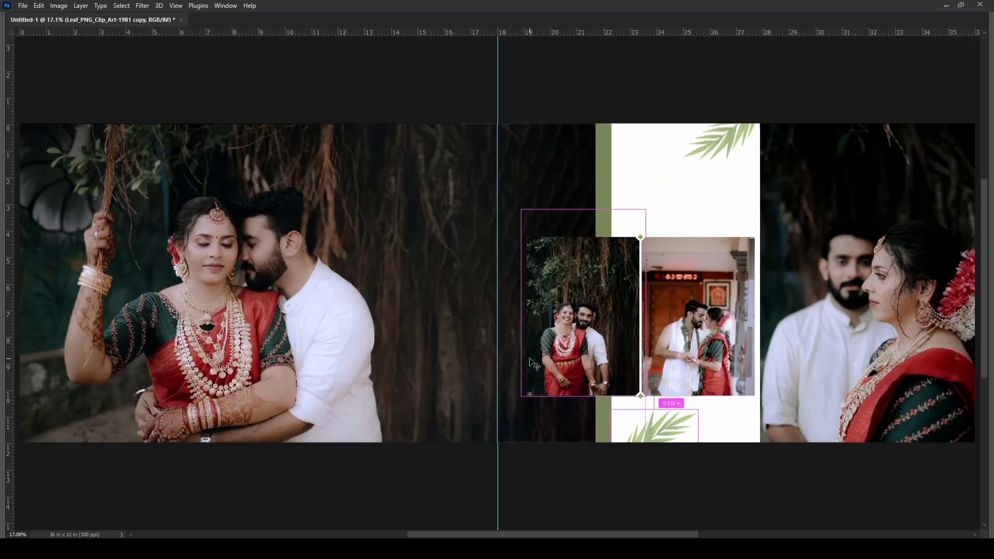
{"action": "key", "text": "ctrl+h"}
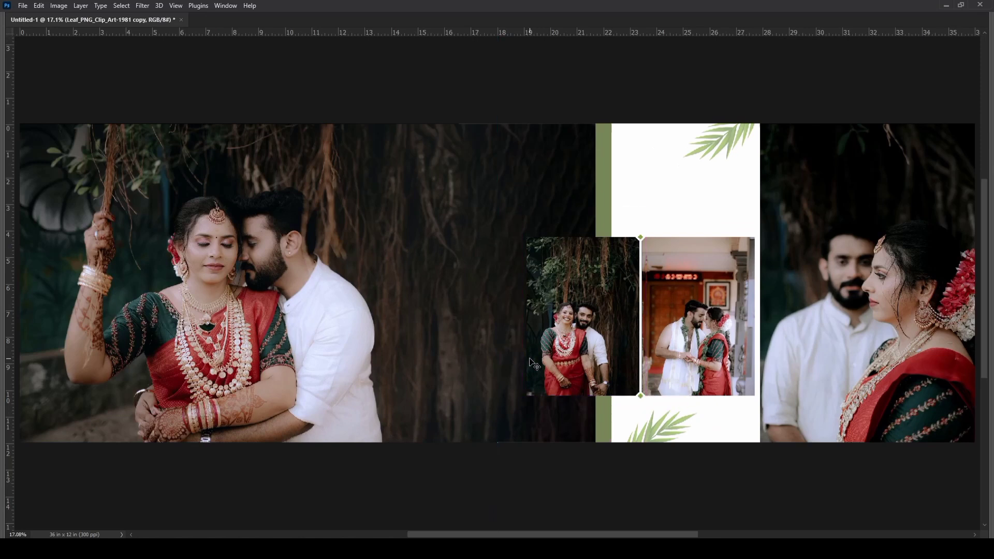